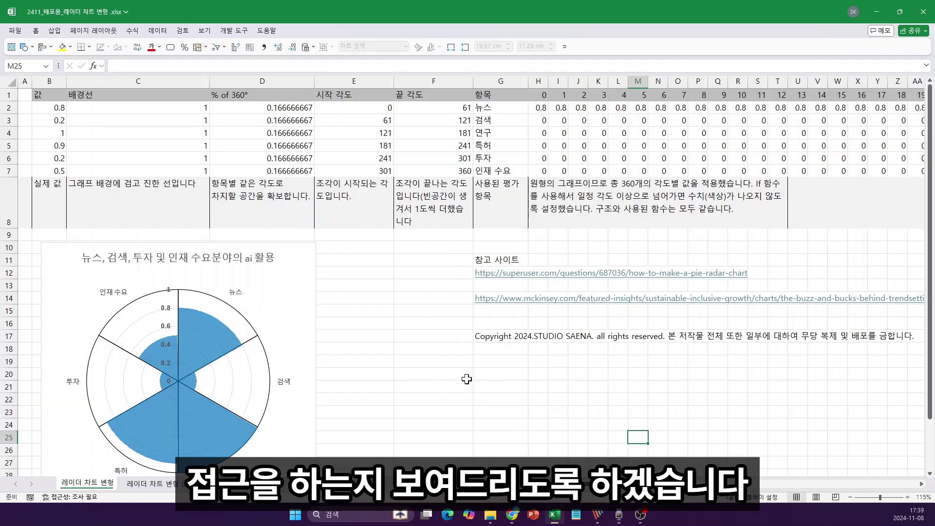
Switch to Chrome and read the subscriber's radar chart question in the Stibee newsletter preview
click(512, 515)
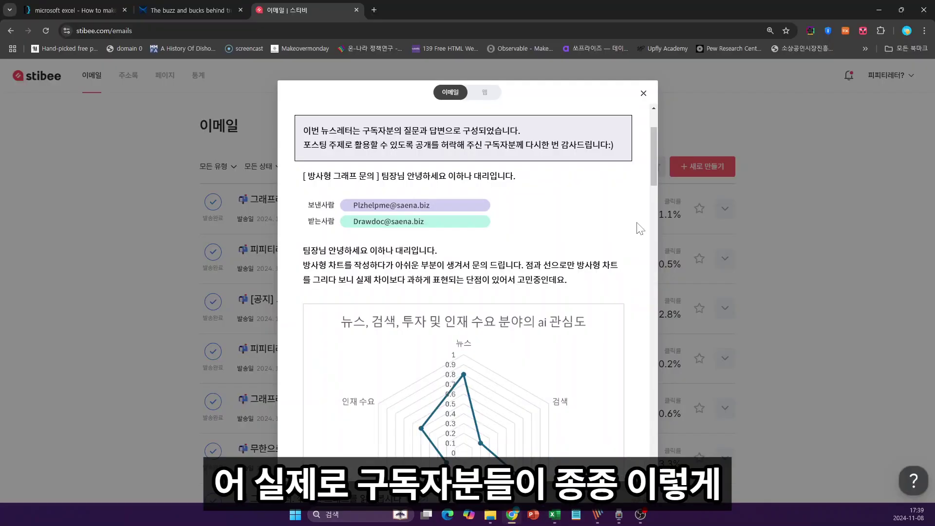
scroll(640, 229, up, 1)
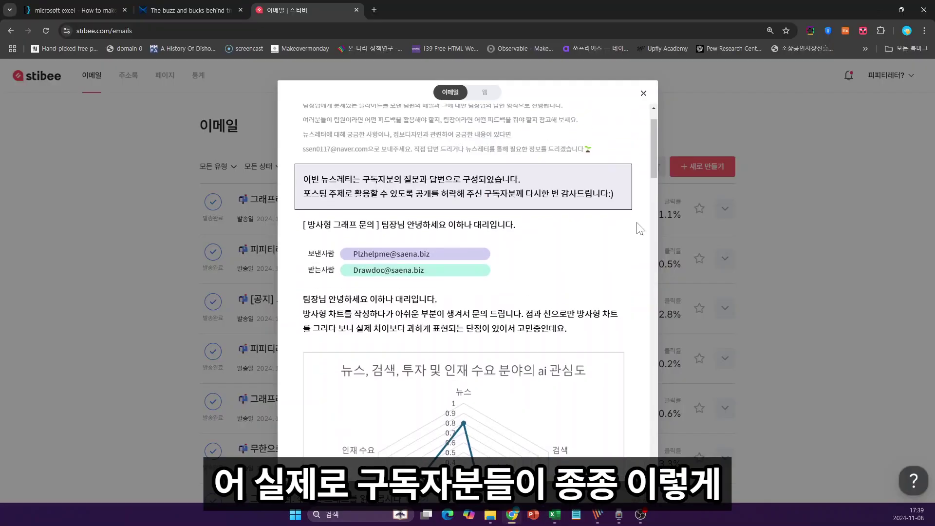
scroll(639, 228, down, 1)
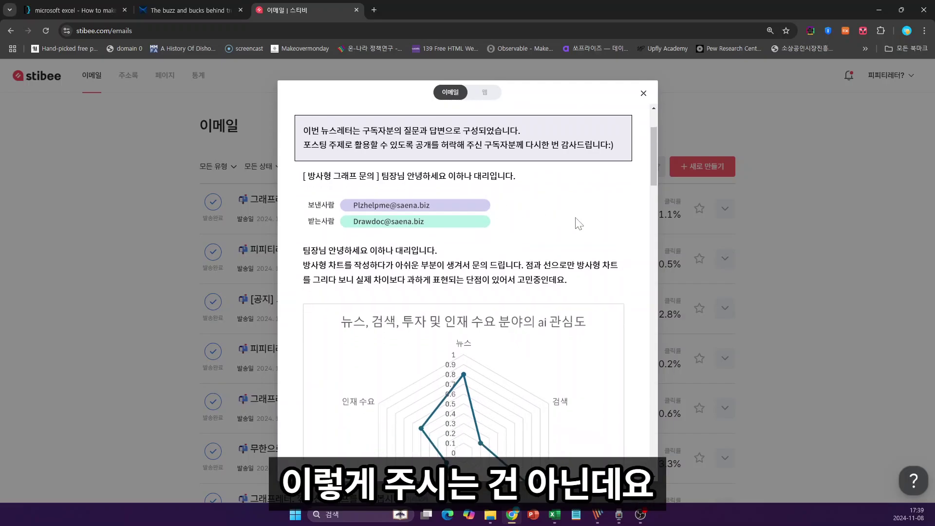
scroll(593, 216, up, 1)
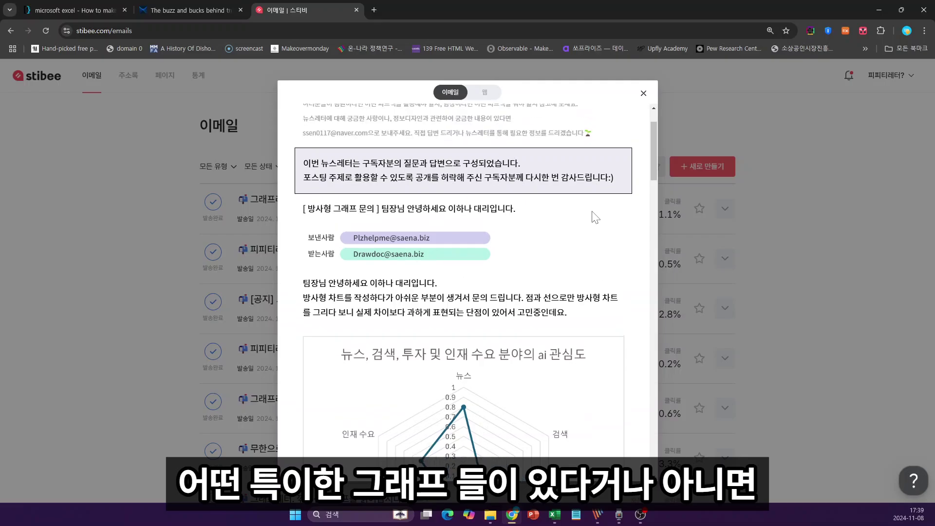
scroll(595, 217, up, 1)
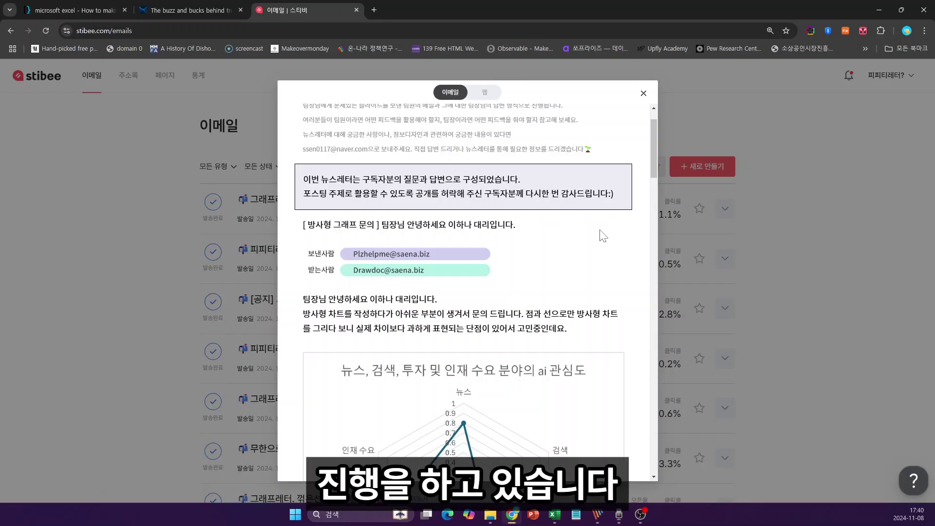
scroll(603, 236, down, 1)
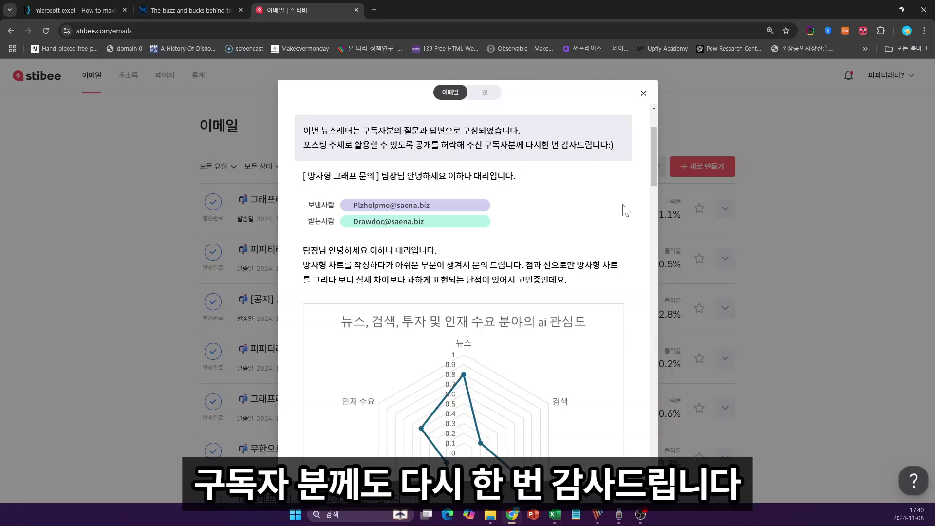
scroll(628, 207, down, 2)
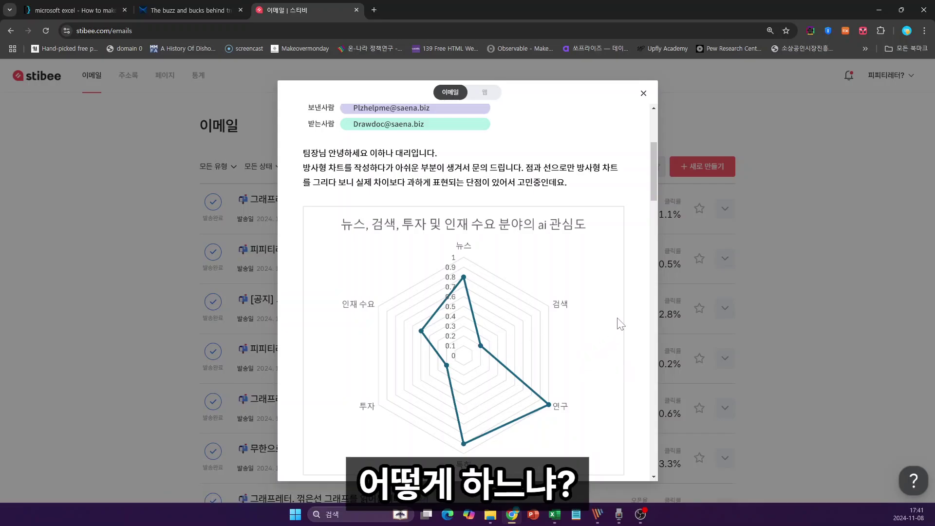
scroll(621, 319, down, 5)
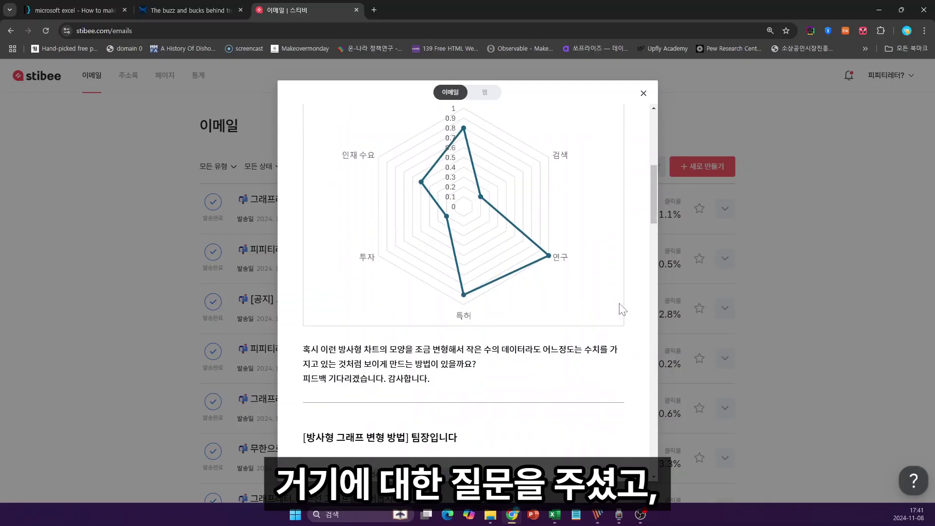
Examine the newsletter's answer section with the pie-style radar chart and its "How to make a Pie radar chart" reference
scroll(622, 309, down, 10)
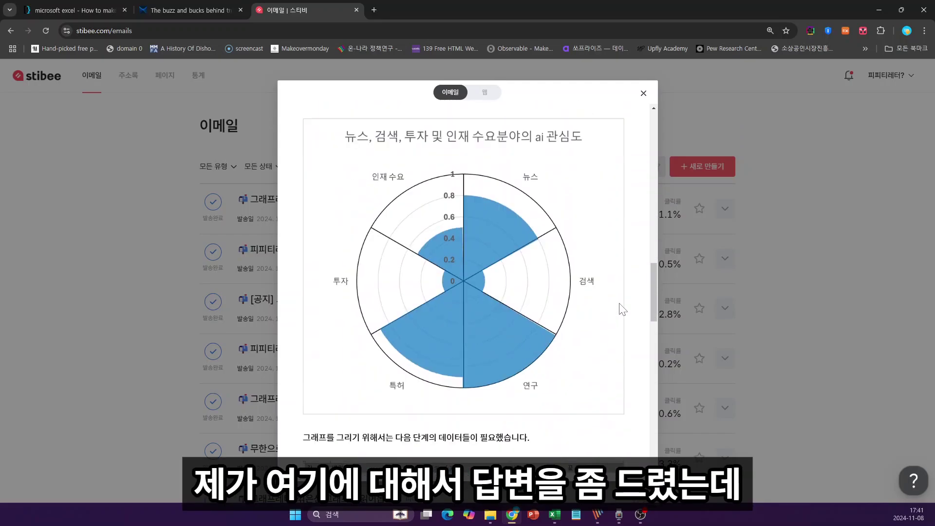
scroll(622, 310, down, 1)
scroll(623, 310, up, 3)
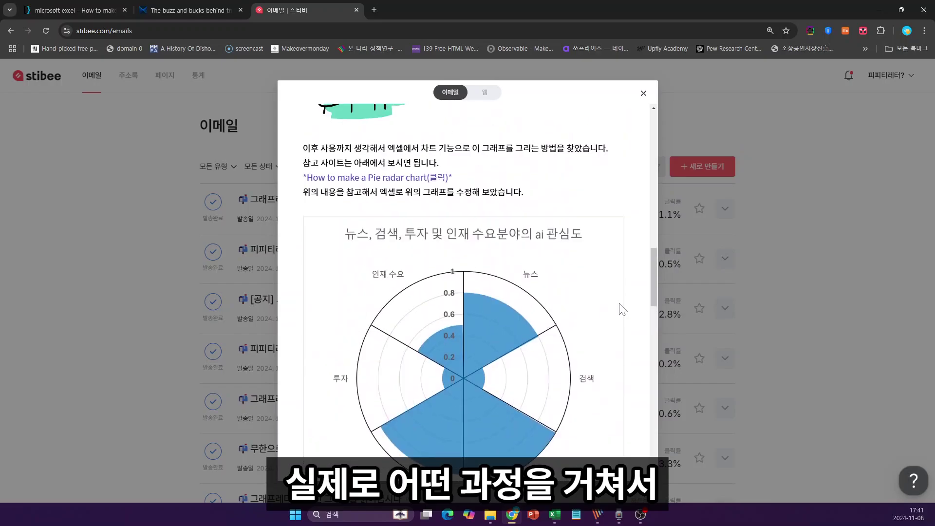
scroll(621, 310, down, 2)
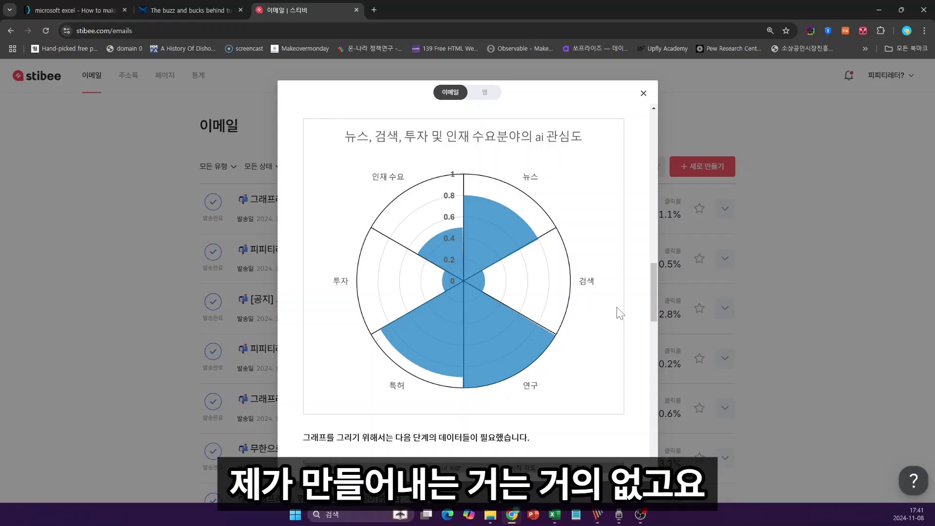
scroll(620, 313, up, 1)
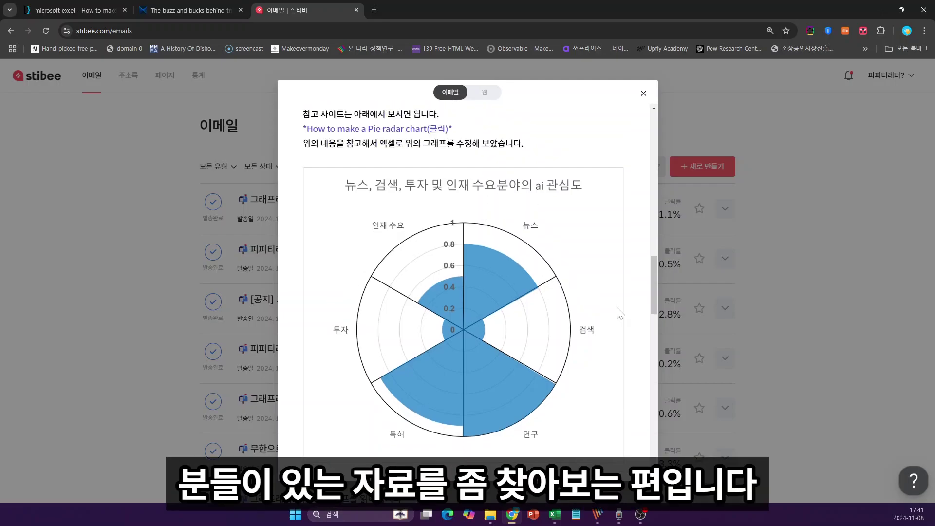
Switch to the Excel workbook and look over the radar chart, its data table and the reference site links
click(555, 515)
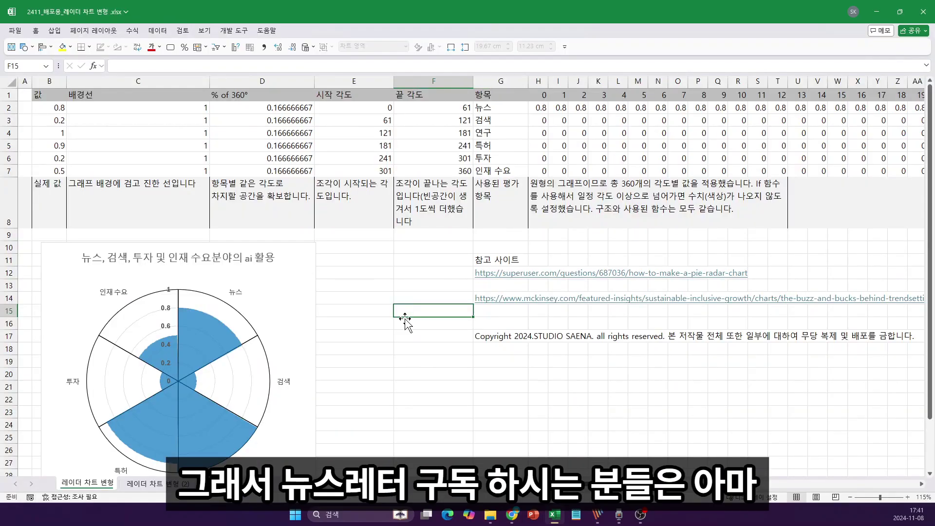
click(355, 294)
click(417, 362)
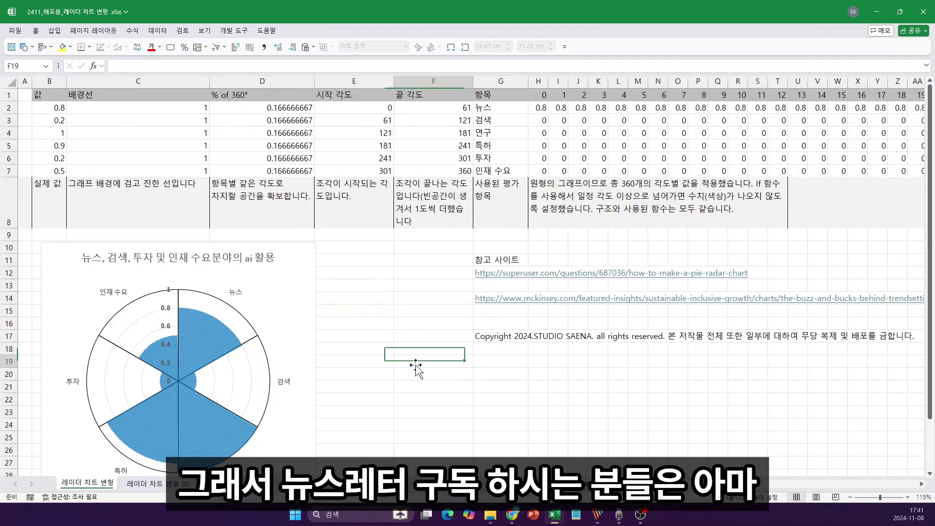
click(388, 310)
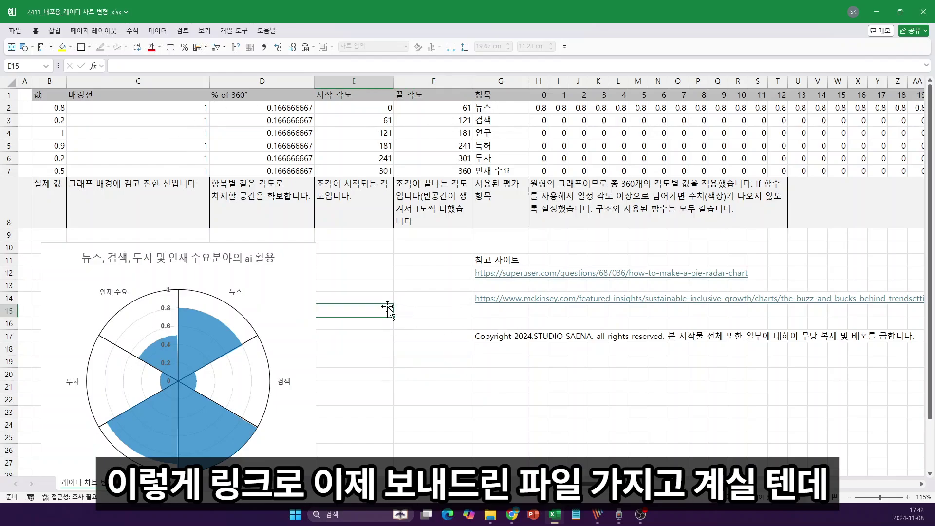
click(508, 380)
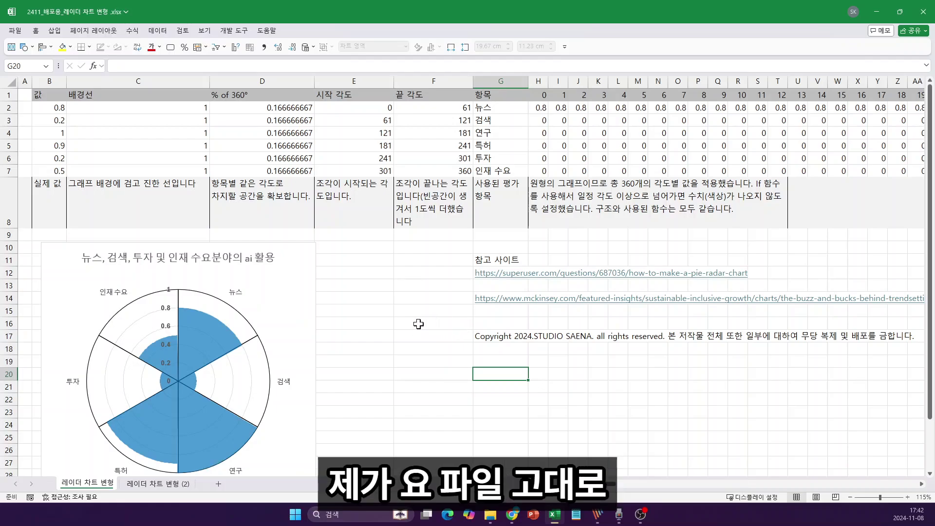
click(406, 332)
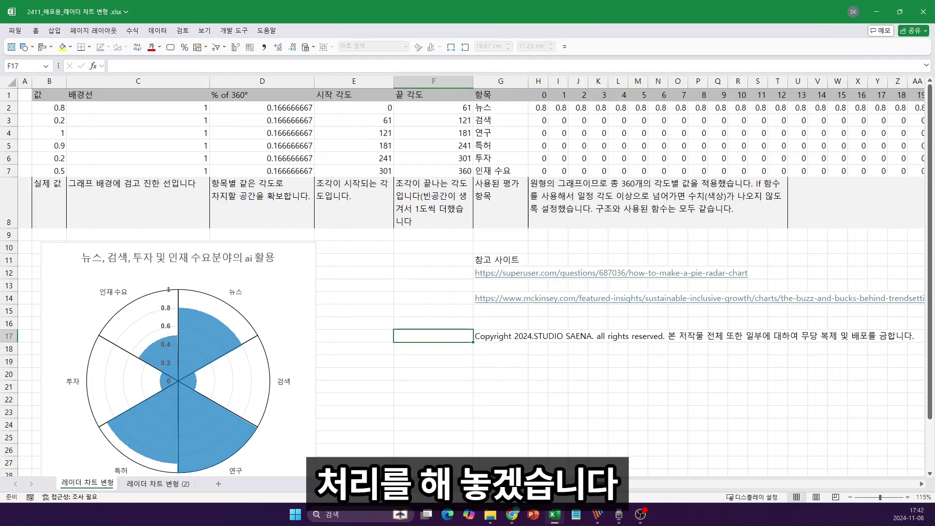
click(522, 398)
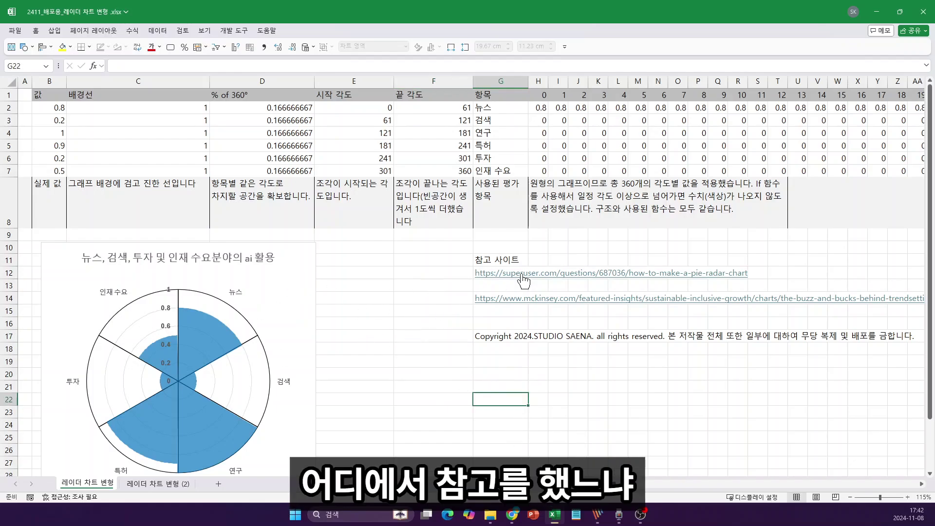
Switch to Chrome and compare McKinsey's Applied AI radial chart with the chart in the Excel workbook
click(512, 515)
key(ctrl+shift+Tab)
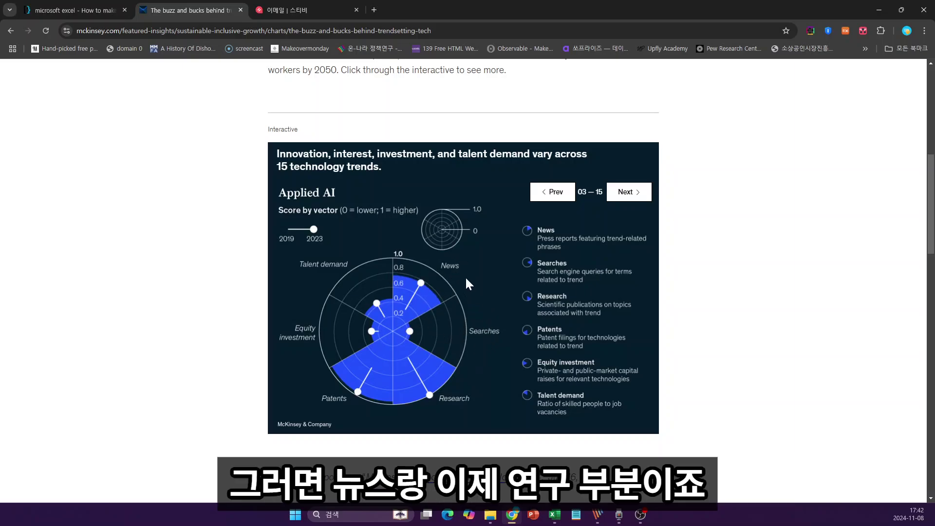
click(554, 514)
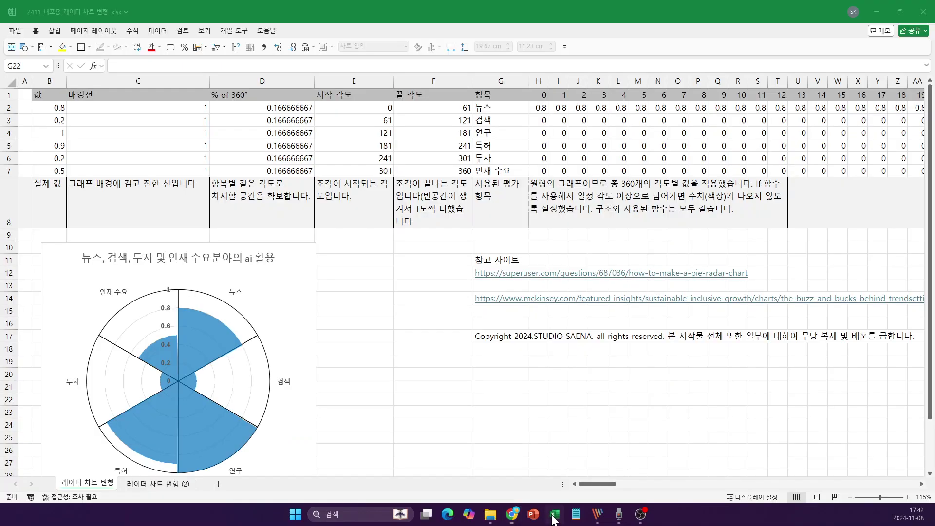
click(553, 516)
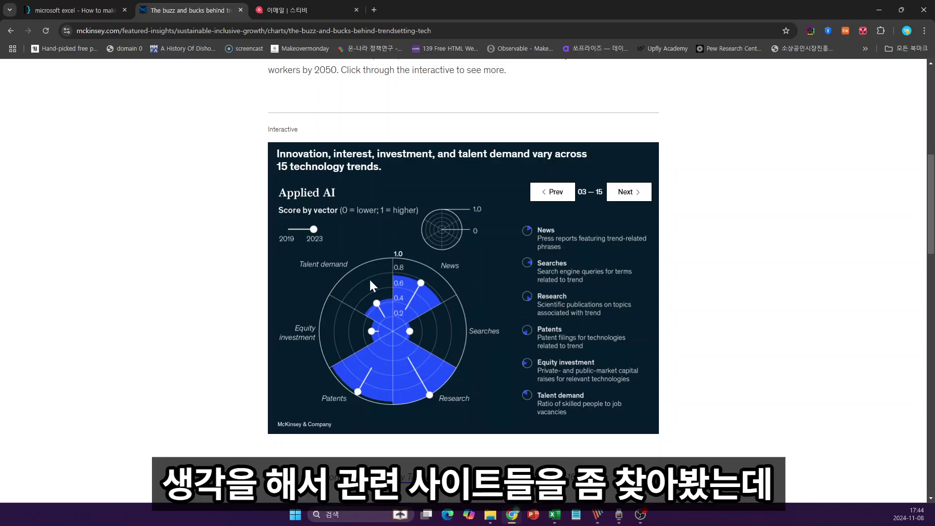
Read the Super User answer on making a pie radar chart, from the angle formulas through the closing edit notes
click(93, 13)
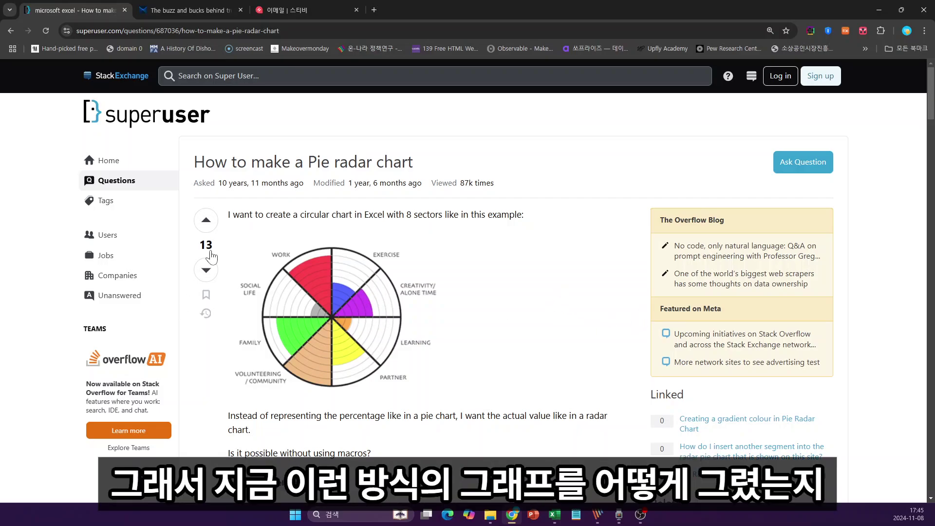
scroll(585, 272, down, 10)
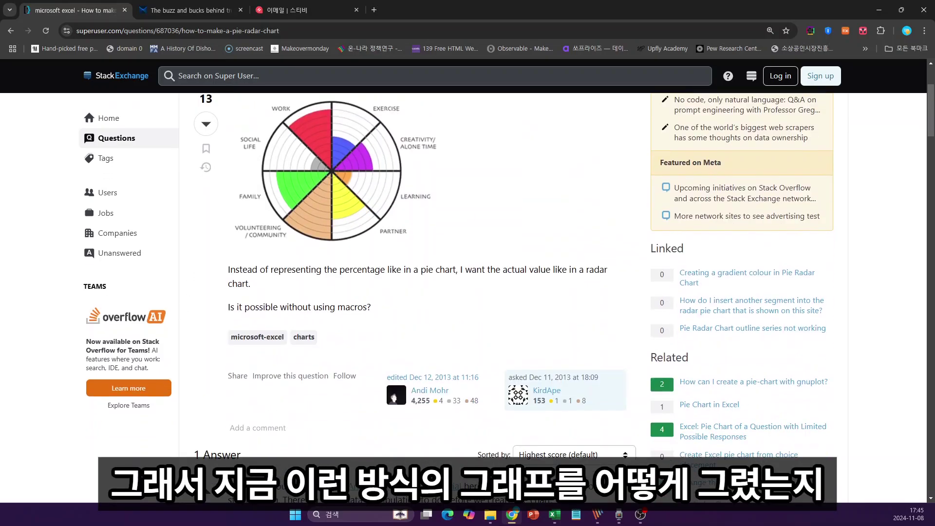
scroll(632, 249, down, 8)
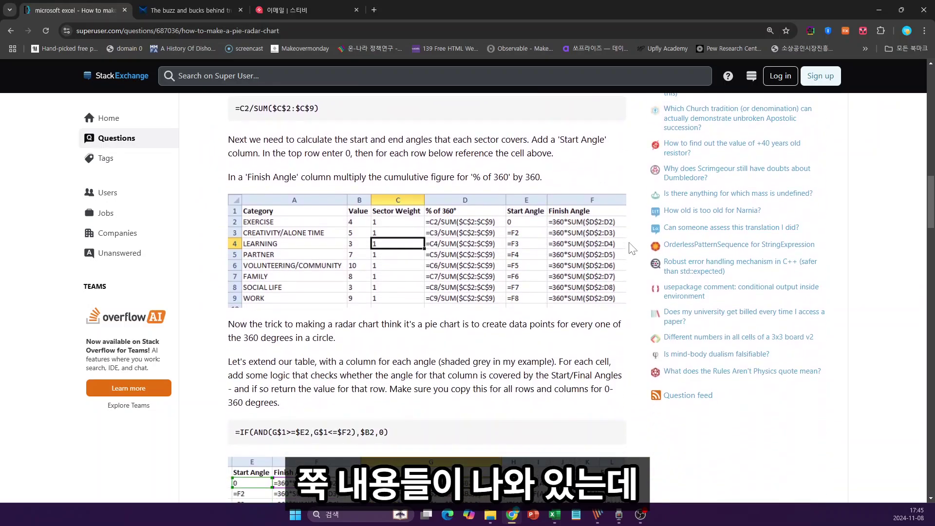
scroll(630, 245, down, 4)
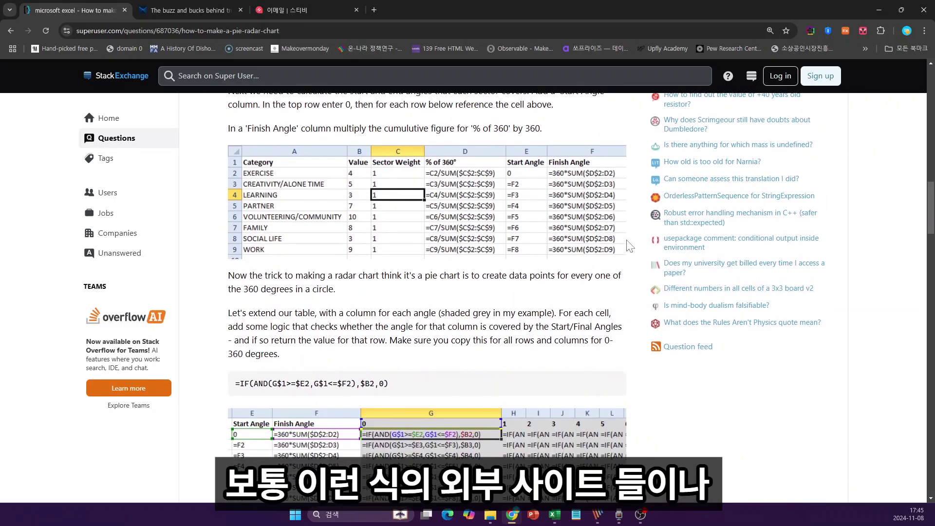
scroll(630, 246, down, 1)
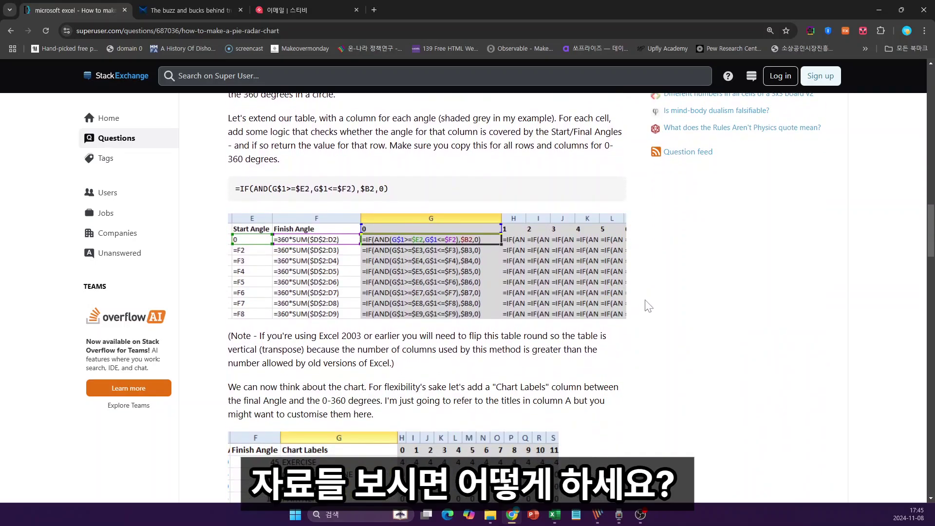
scroll(667, 279, down, 4)
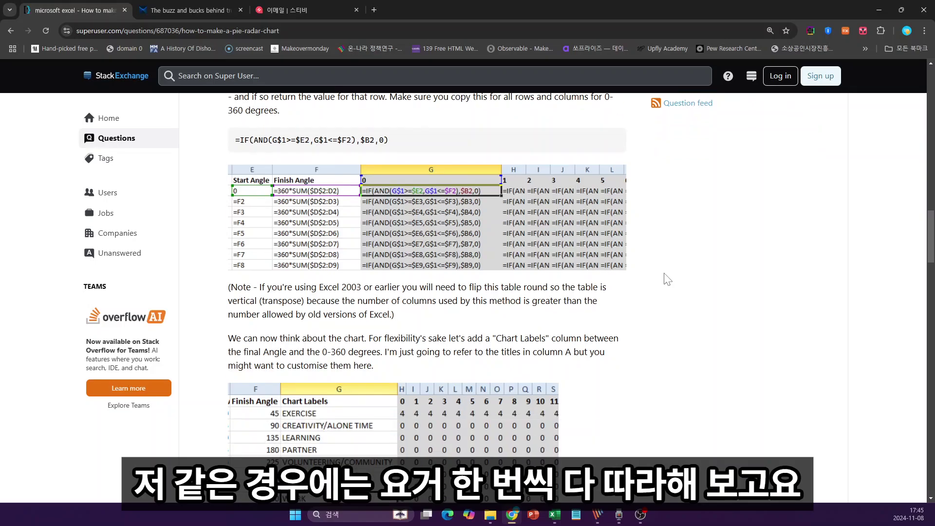
scroll(668, 279, down, 9)
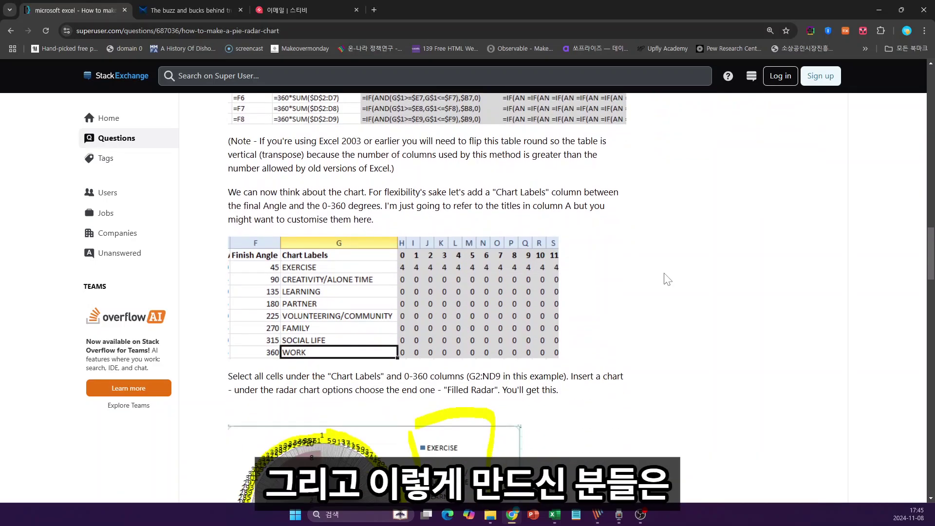
scroll(667, 279, down, 14)
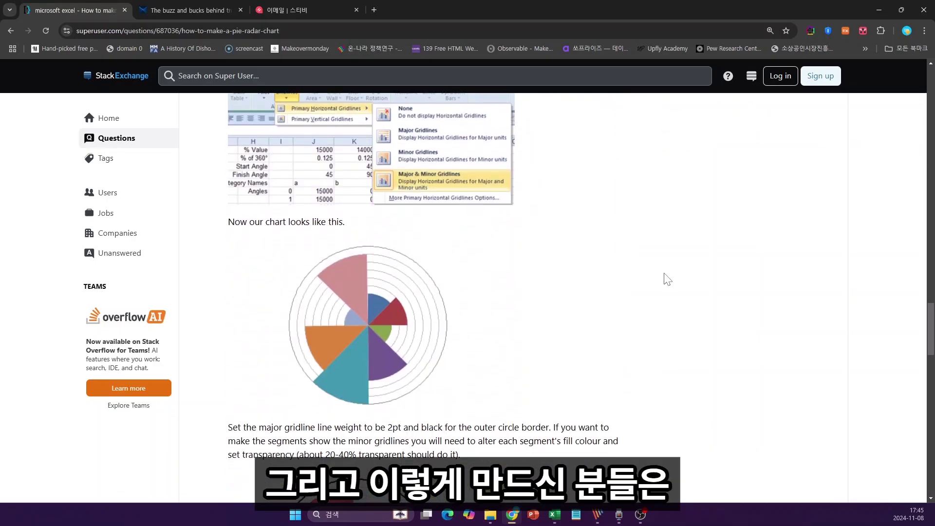
scroll(667, 279, down, 8)
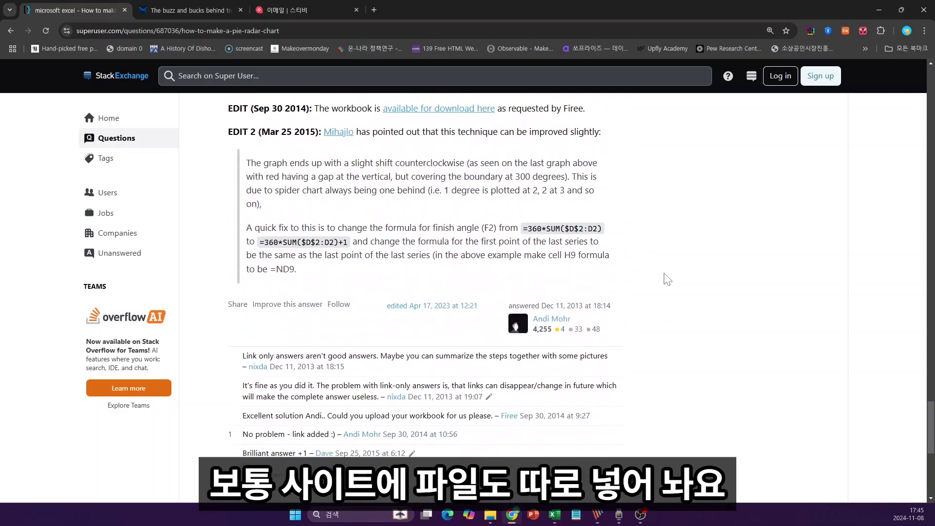
Review the Super User answer's finished chart, gridline and segment formatting, and Filled Radar insertion instructions
scroll(667, 279, up, 8)
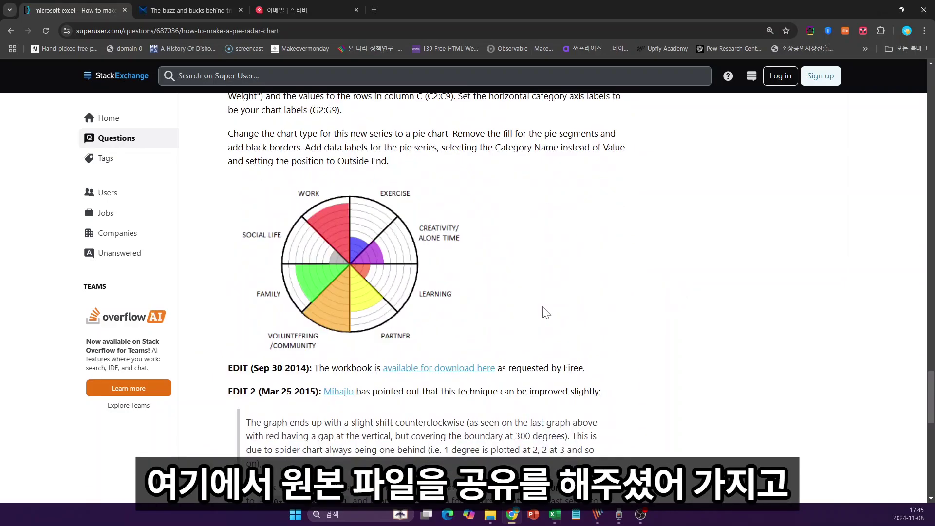
scroll(627, 305, up, 3)
scroll(628, 305, up, 2)
scroll(628, 303, down, 3)
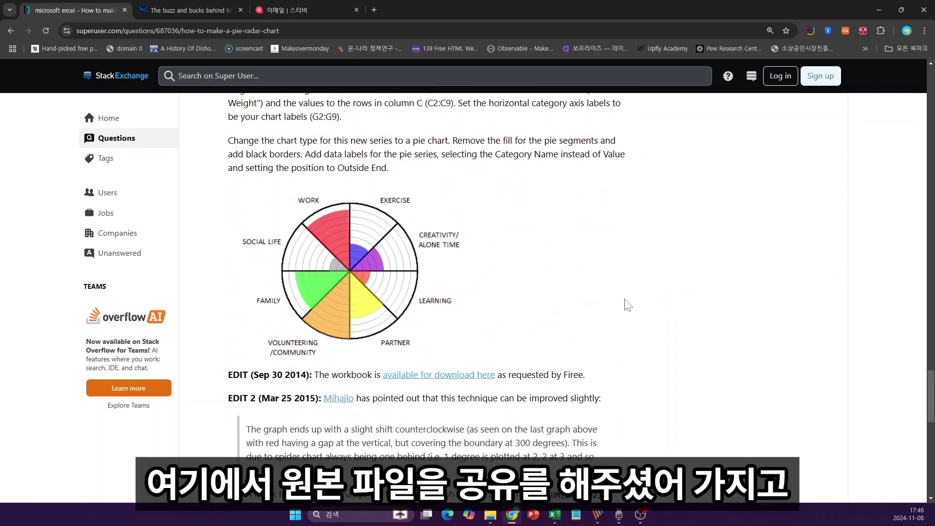
scroll(628, 302, up, 7)
scroll(628, 301, up, 6)
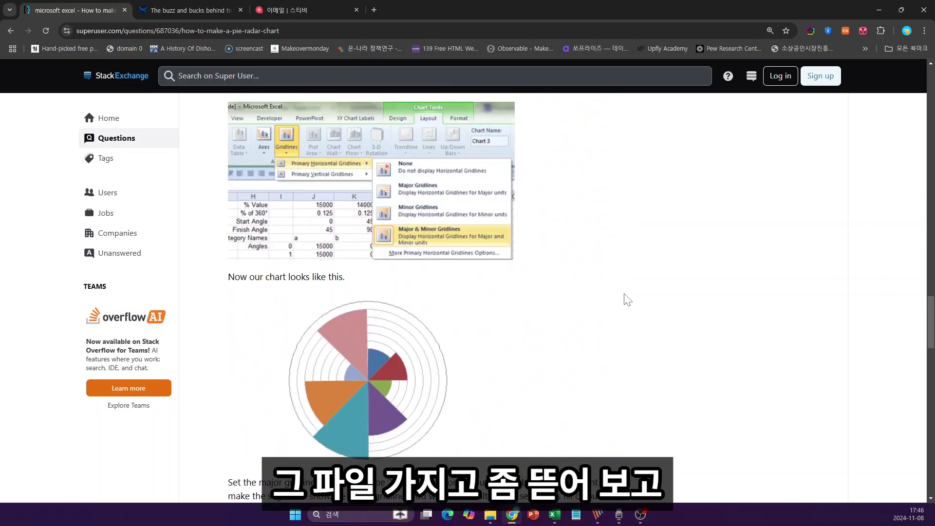
scroll(627, 298, down, 1)
scroll(626, 299, down, 3)
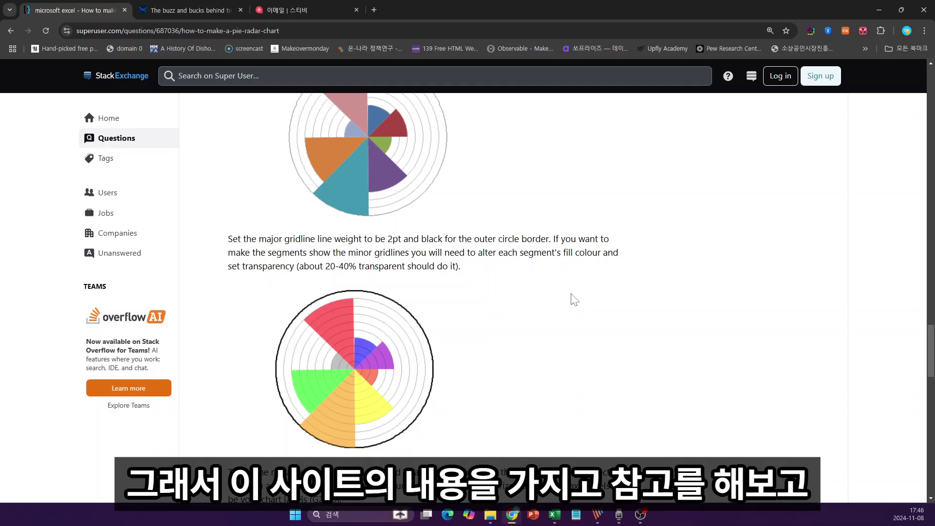
scroll(524, 207, up, 5)
scroll(696, 231, up, 6)
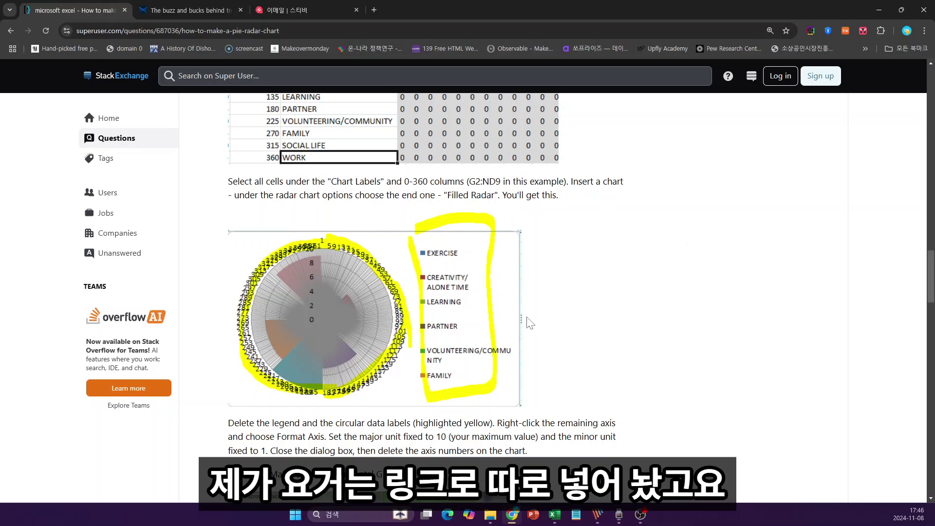
Skim the Super User answer's axis and gridline instructions, and switch back to the Excel radar chart workbook
scroll(712, 220, down, 4)
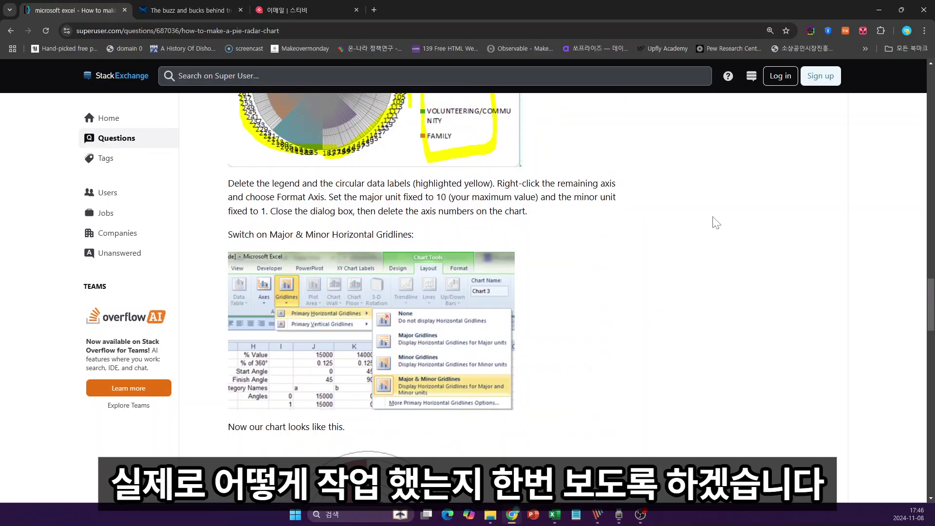
scroll(716, 222, down, 3)
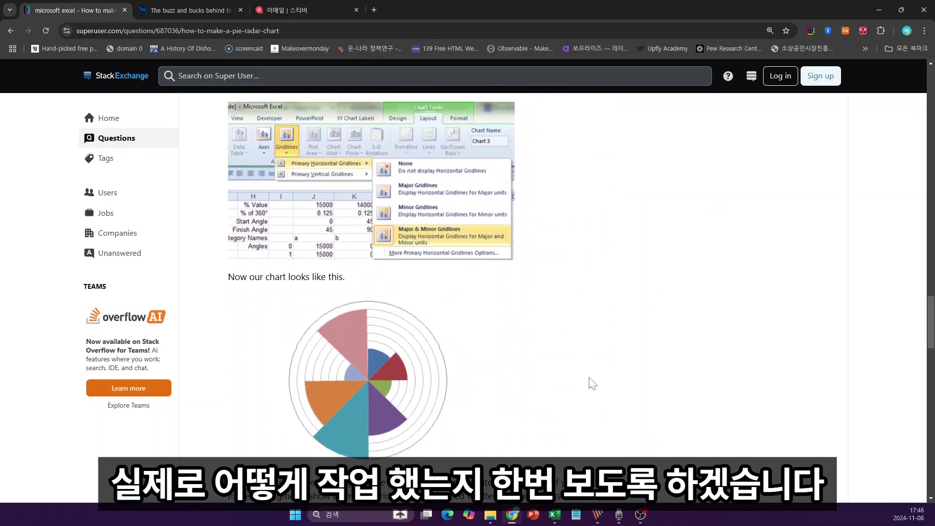
click(554, 515)
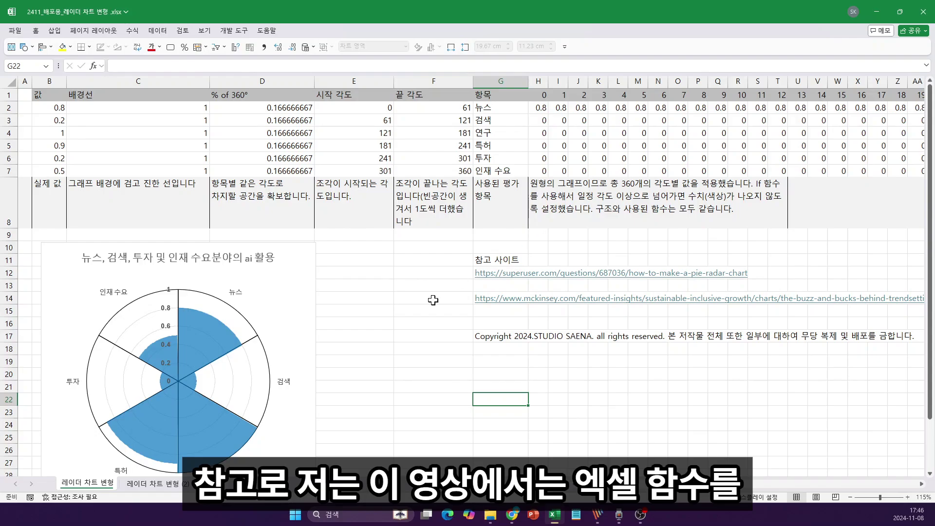
click(433, 300)
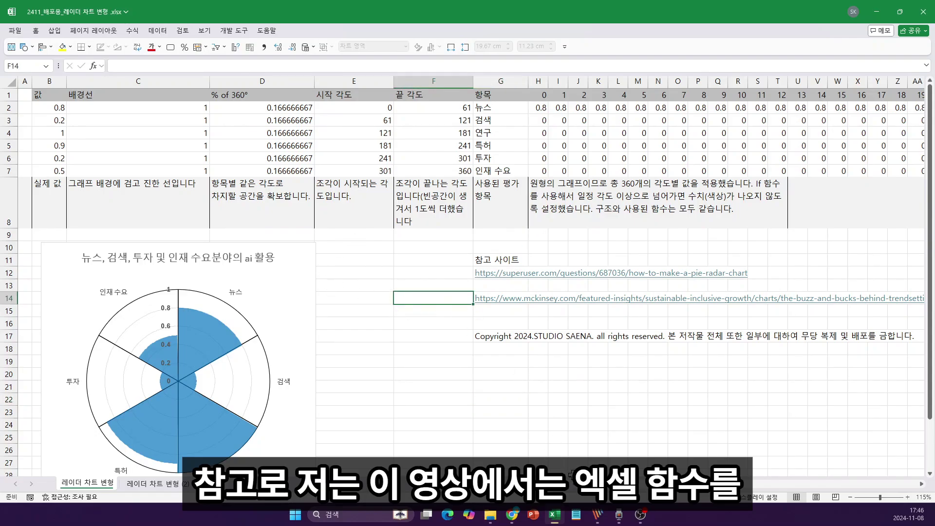
click(368, 340)
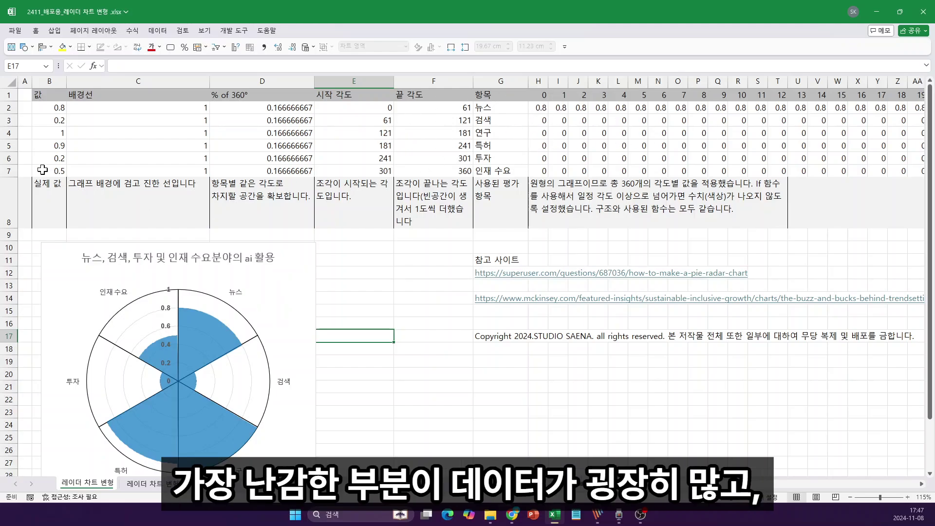
Review the degree columns from 0 through 360 up to the fin marker, and return to the start of the table
click(542, 96)
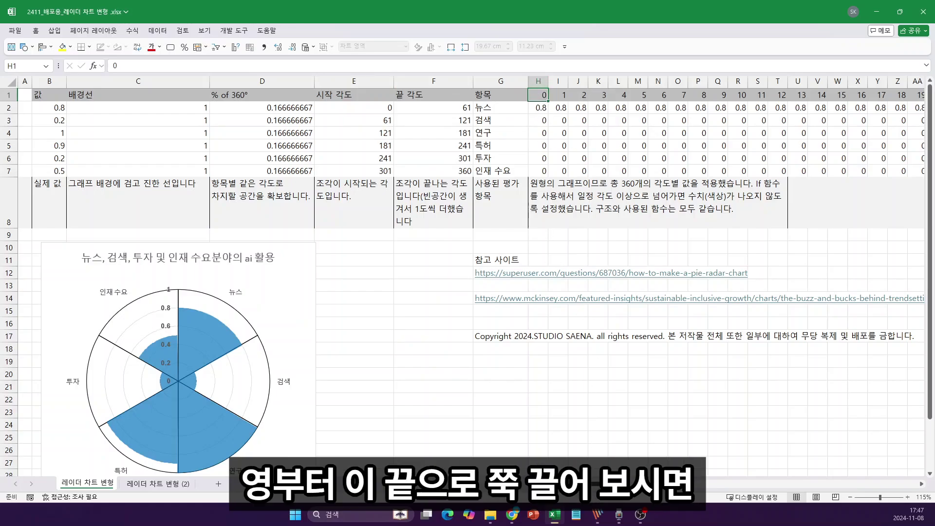
drag(253, 483, 912, 501)
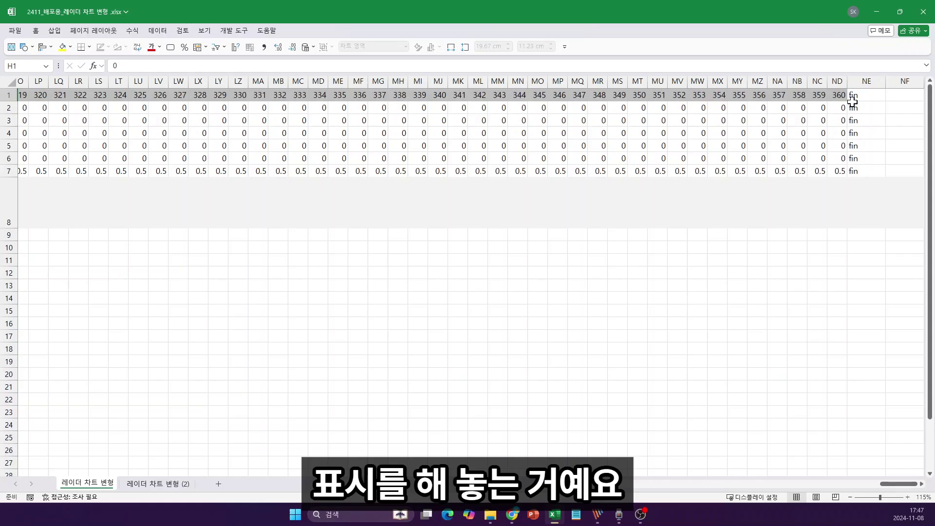
drag(913, 483, 672, 486)
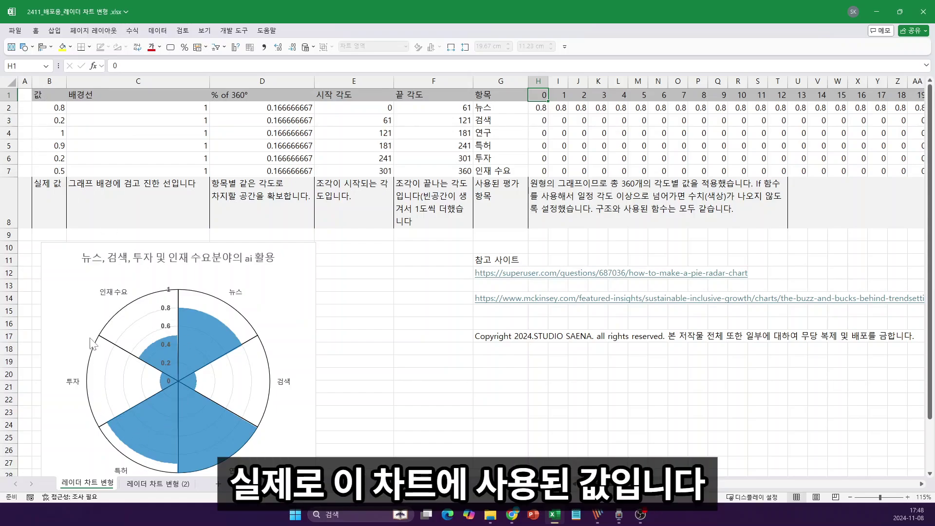
Examine the actual values in B2:B7 and the background line values in C2:C7 that feed the chart
drag(61, 105, 54, 171)
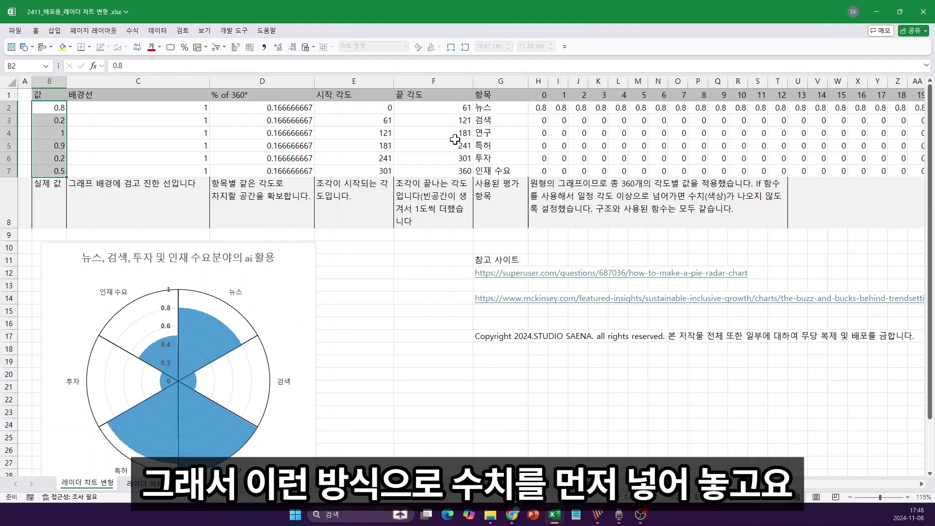
click(179, 109)
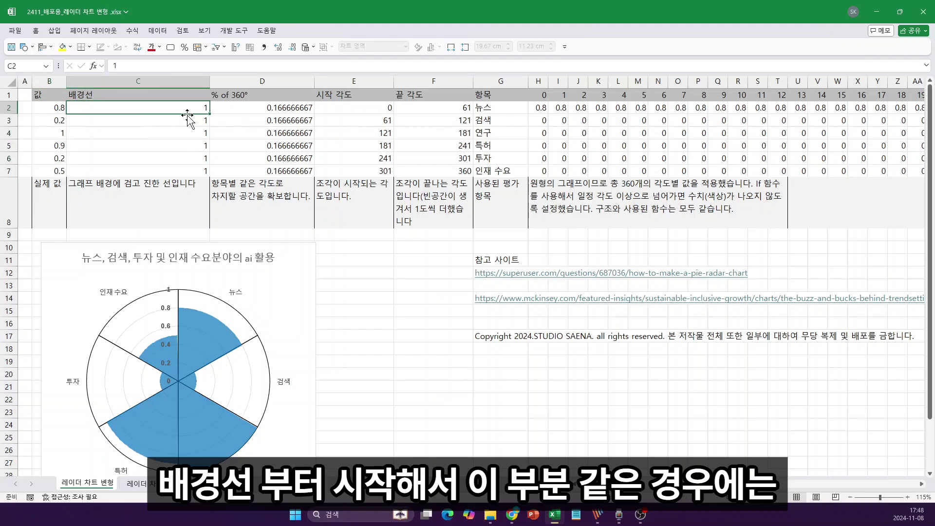
drag(186, 110, 187, 171)
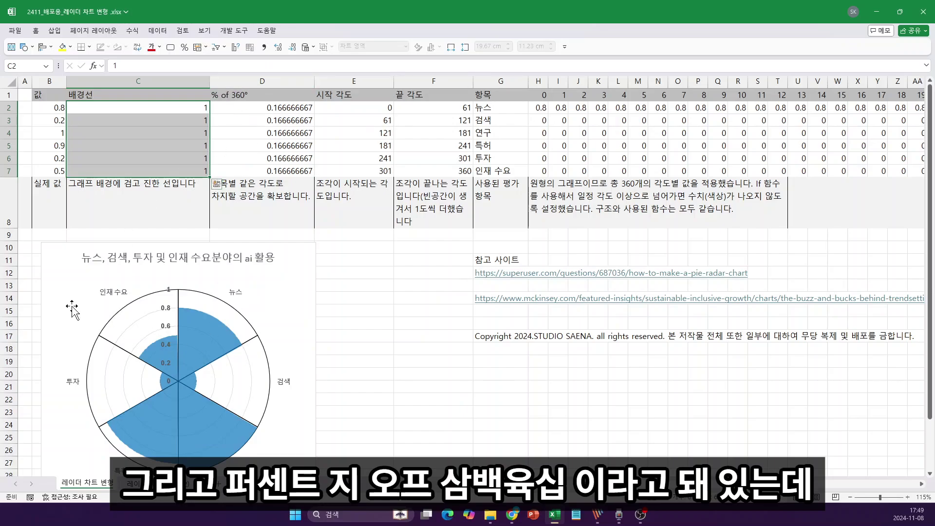
Inspect the % of 360° formula in D2 and its references to the background line column
click(255, 109)
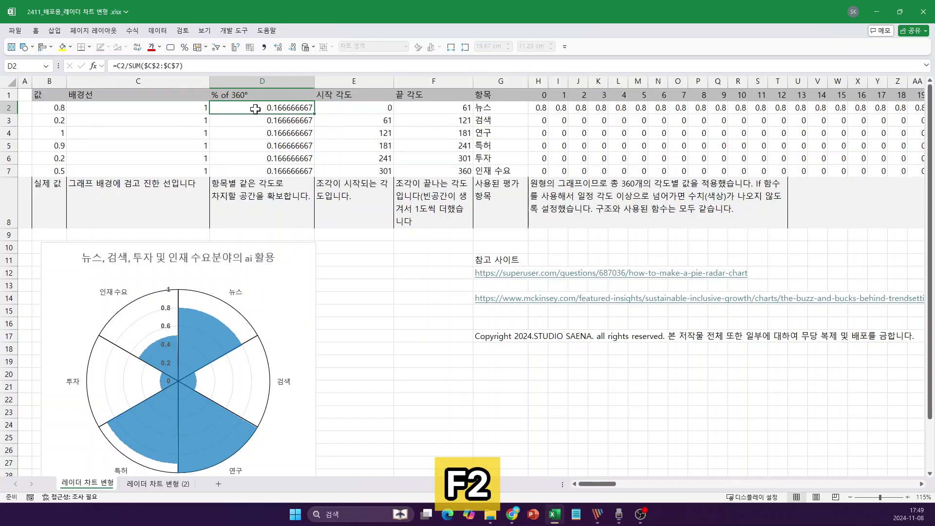
key(F2)
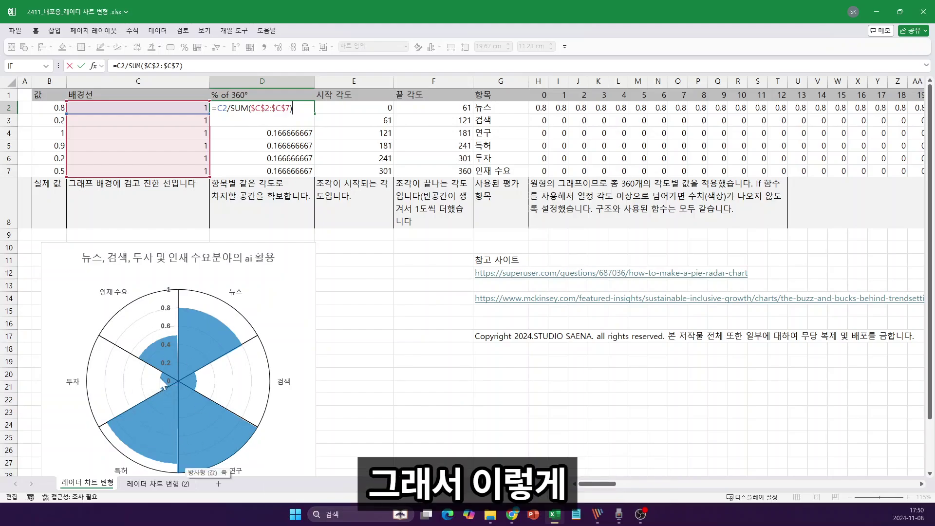
key(Return)
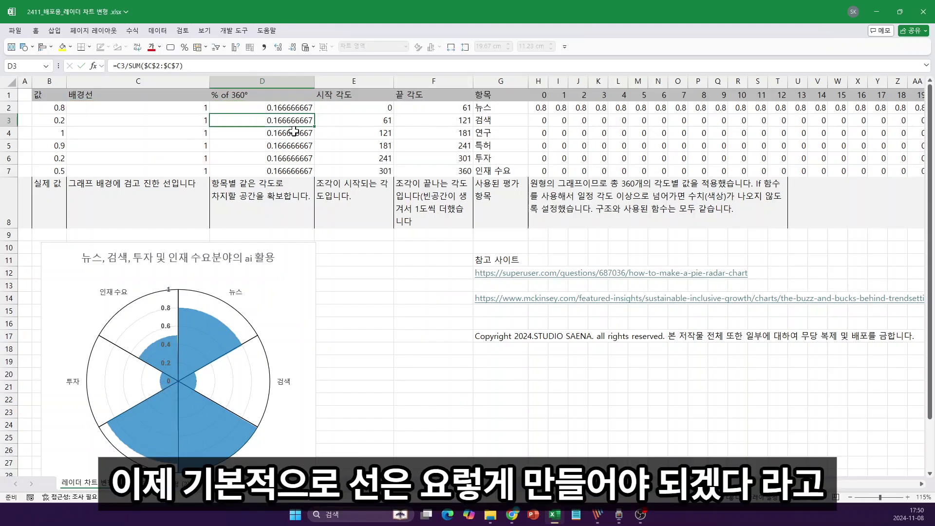
click(300, 107)
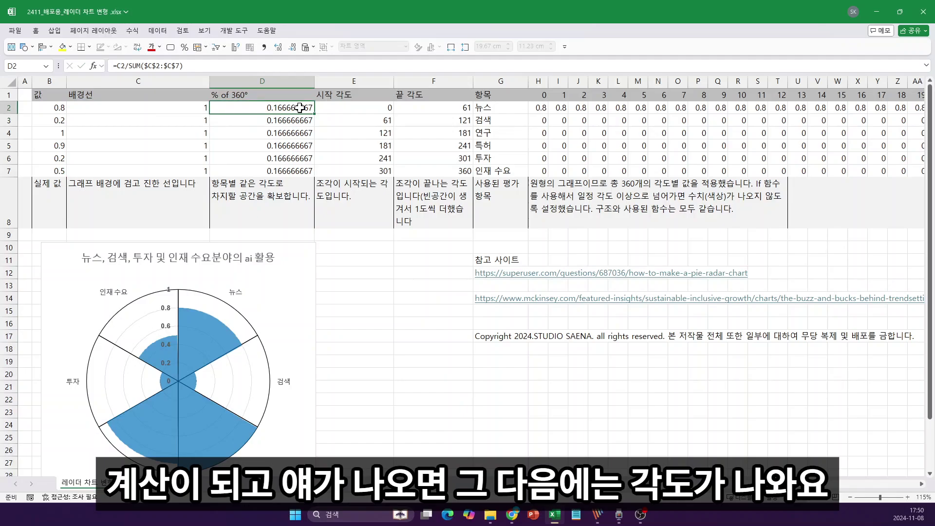
Inspect the start angle cells E2 and E3 and the end angle formula in F2
click(358, 109)
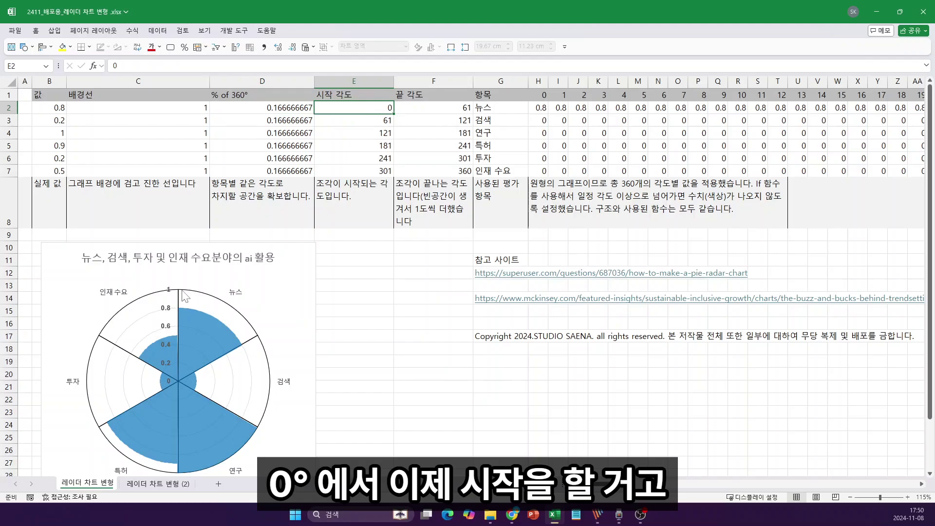
click(458, 108)
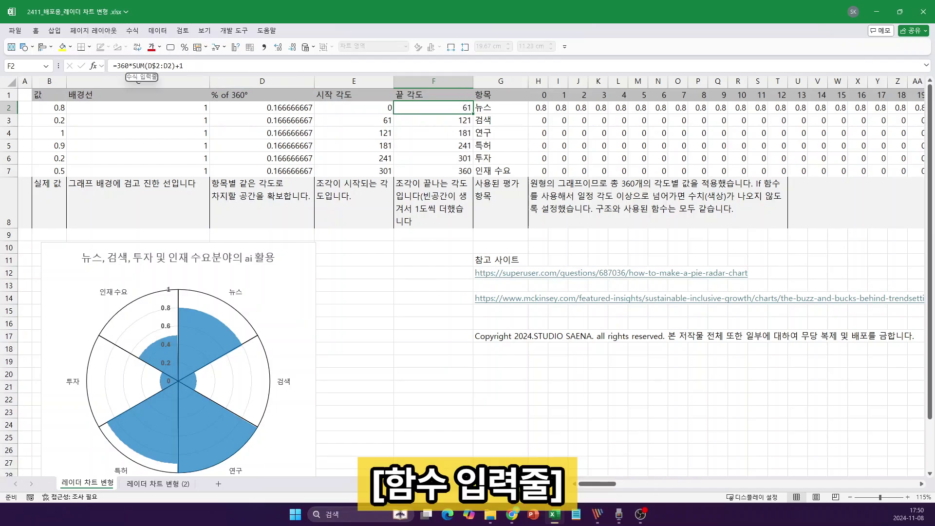
key(F2)
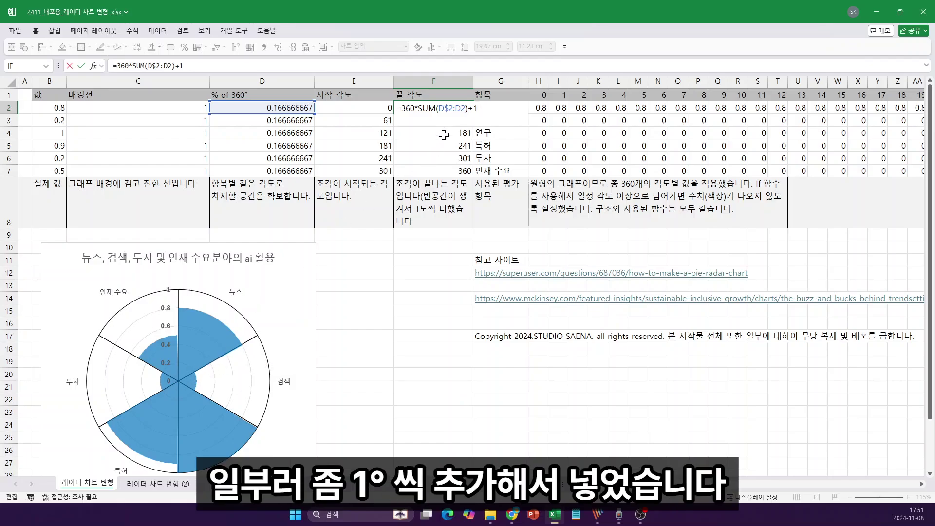
key(Return)
click(387, 121)
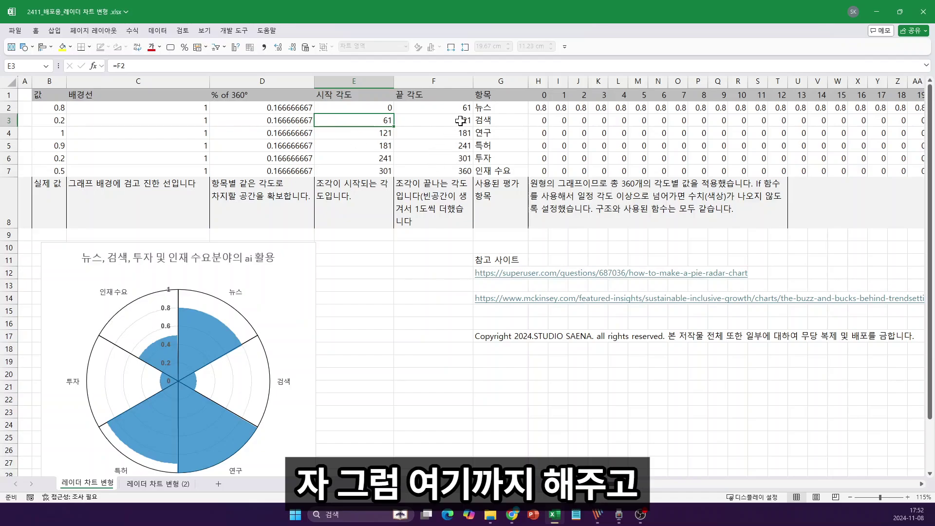
Examine the 뉴스 item's name and value, and inspect the IF formula for its degree 0 cell, H2
click(514, 108)
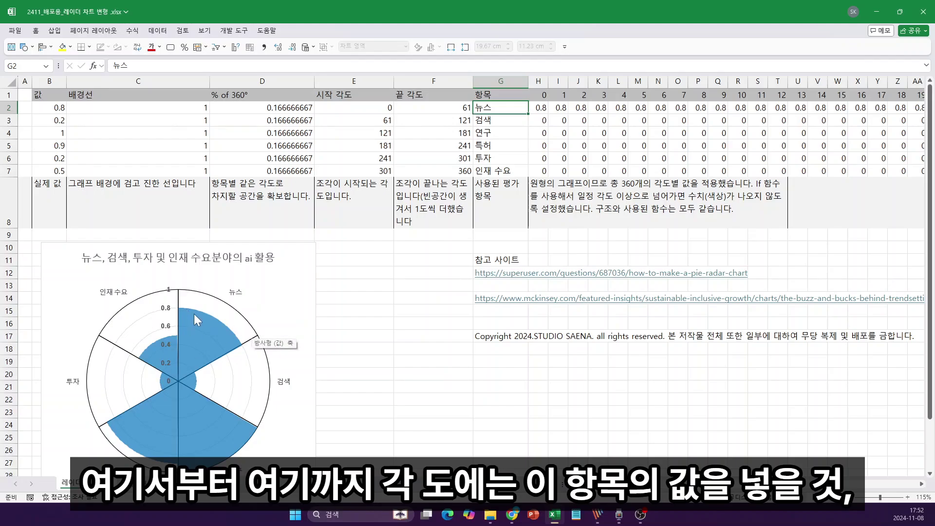
click(42, 108)
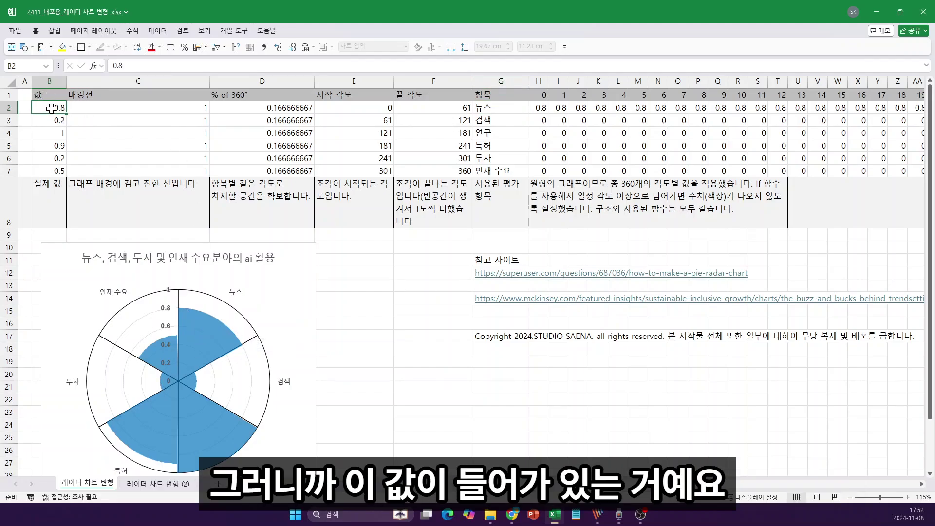
click(541, 110)
key(F2)
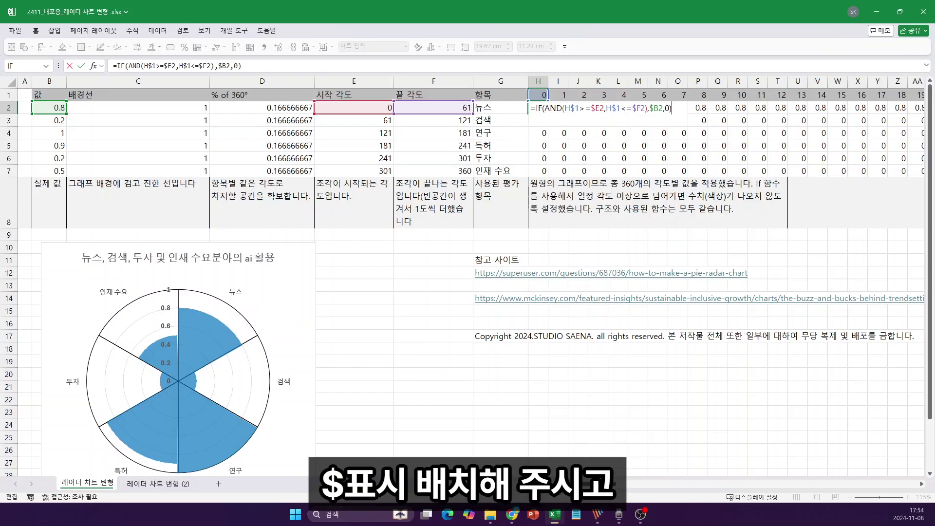
key(Return)
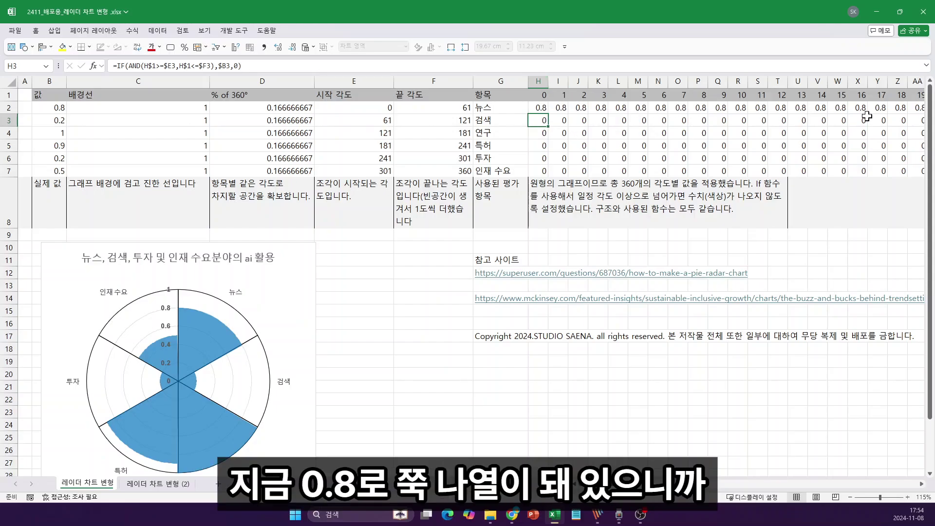
Check the boundary between the 뉴스 and 검색 rows at degree 61, and return to the chart
mouse_move(619, 516)
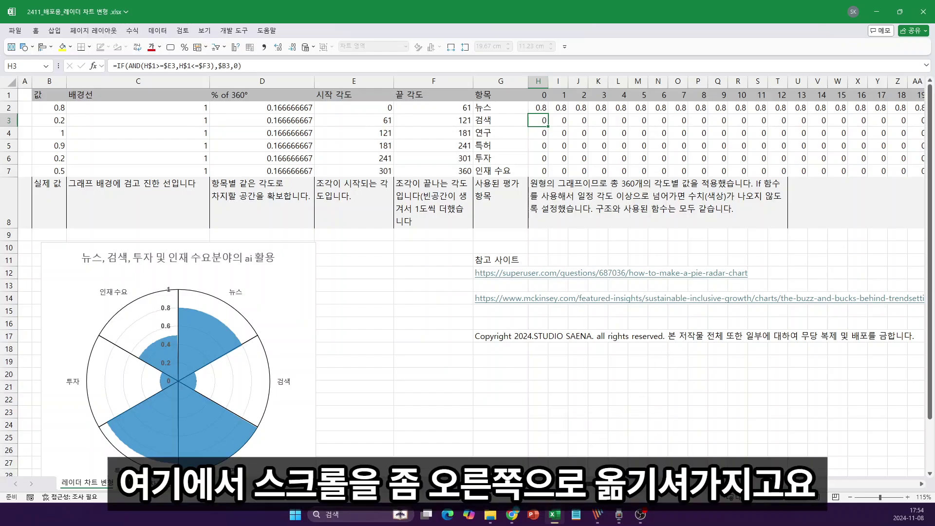
scroll(471, 276, right, 6)
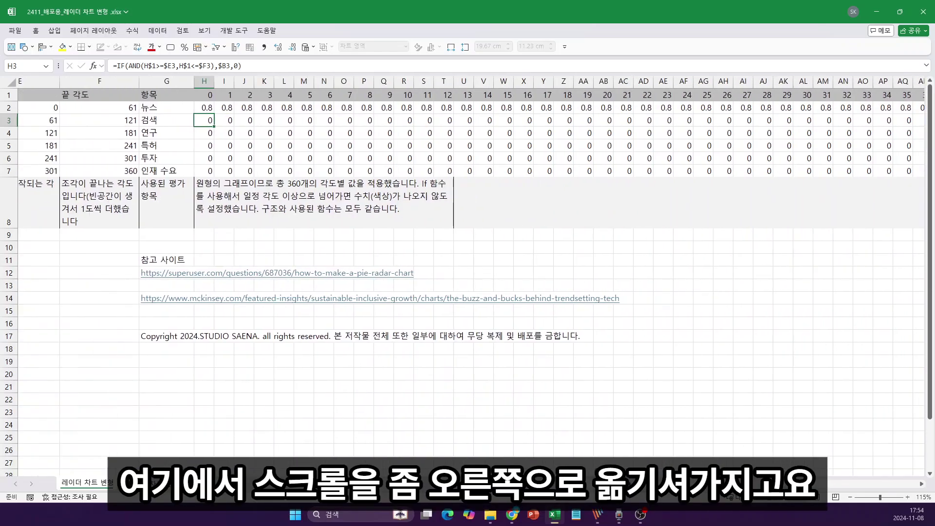
scroll(647, 469, right, 10)
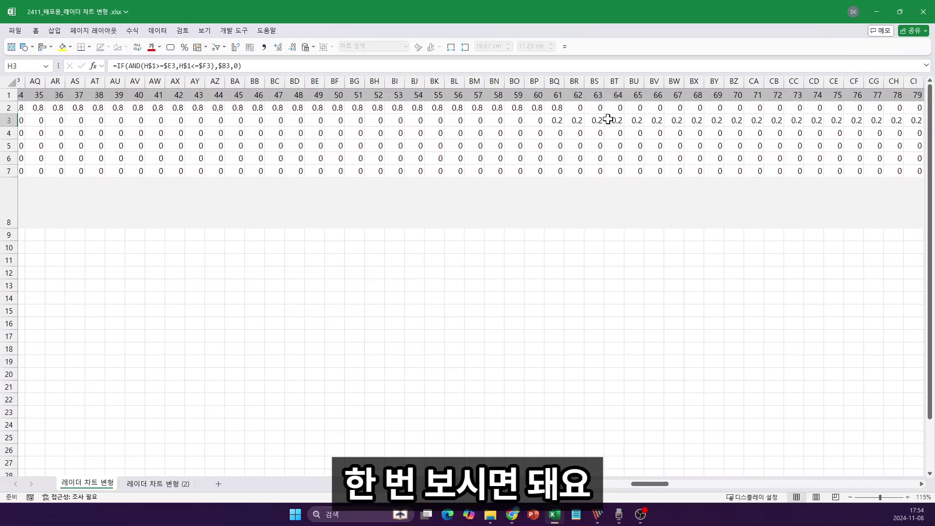
click(555, 108)
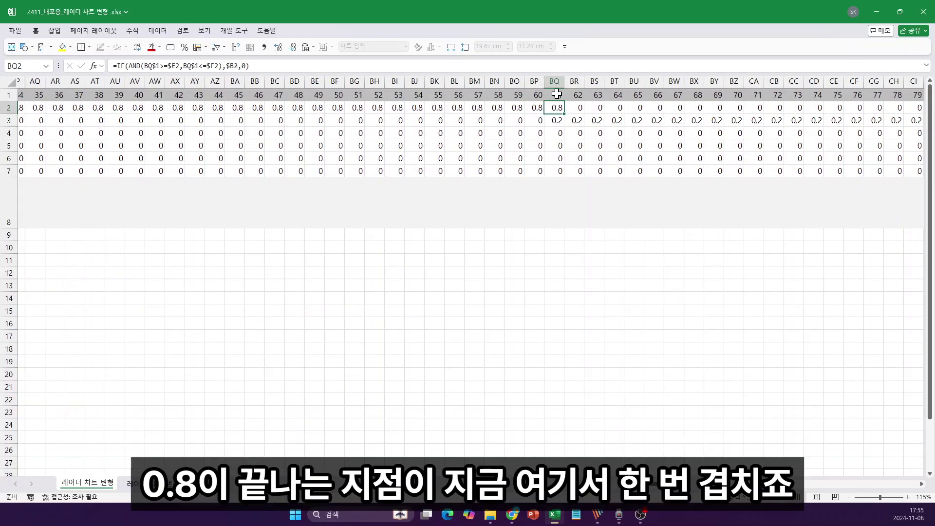
click(557, 121)
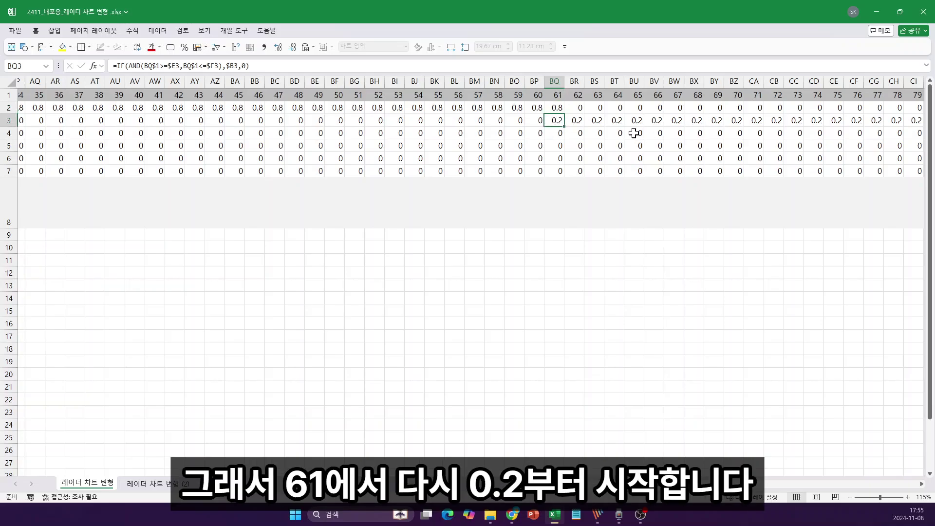
scroll(468, 273, left, 10)
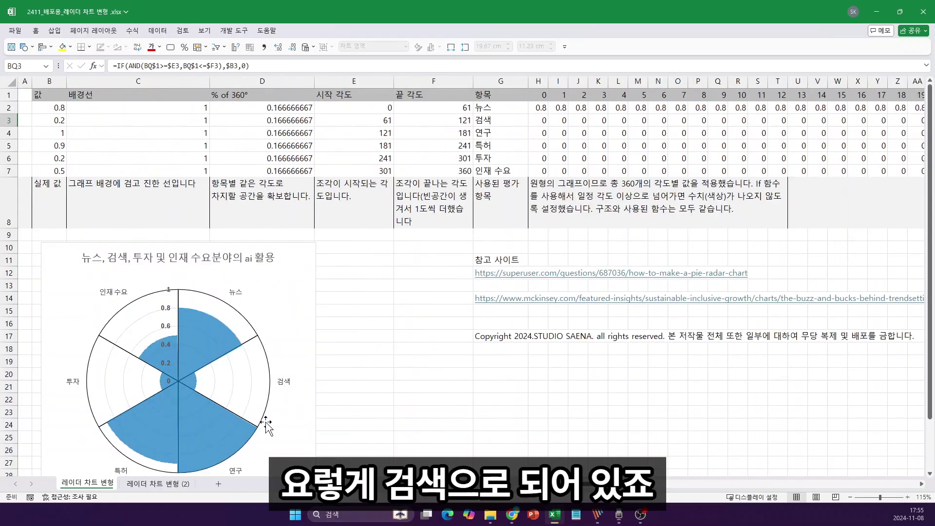
Look over the finished radar chart and open the chartless sheet 레이더 차트 변형 (2)
click(303, 247)
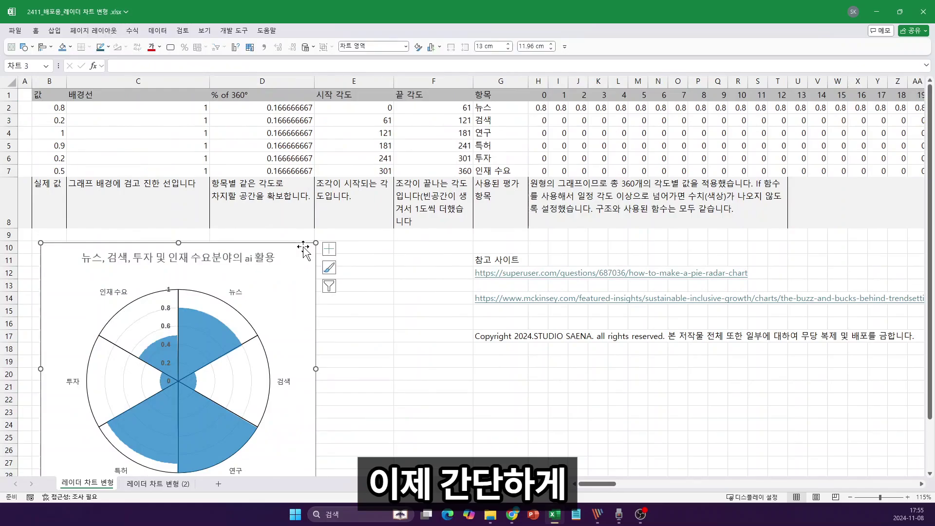
key(Delete)
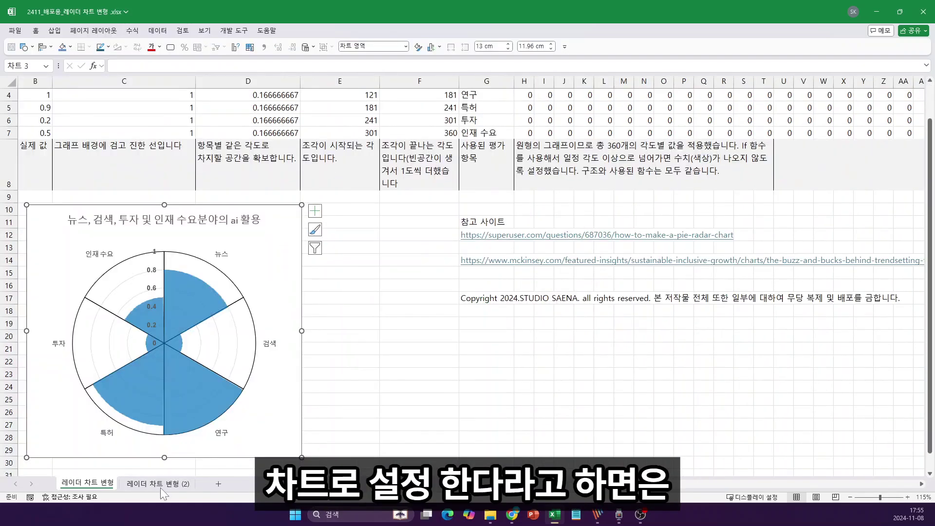
click(158, 484)
click(300, 321)
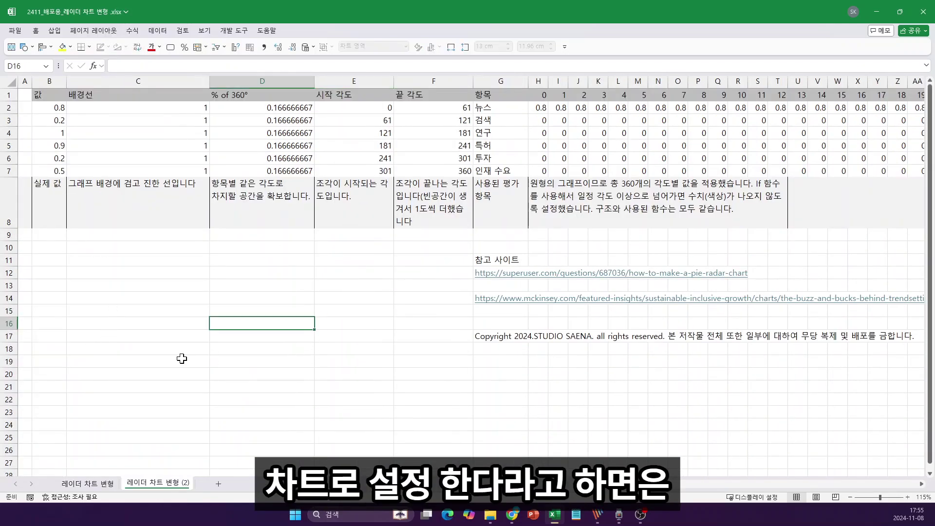
Select the degree values of all six items from 0 to 360, H2:ND7, leaving out the fin column
click(541, 109)
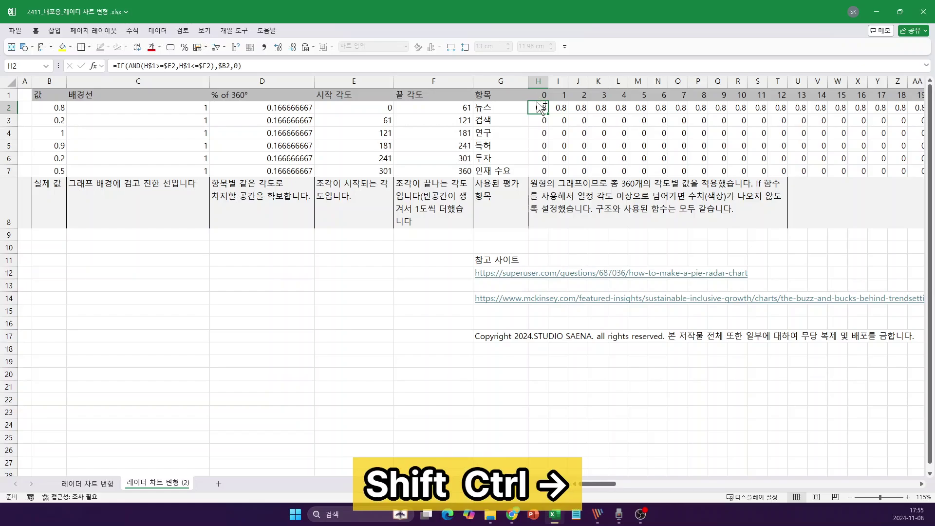
key(ctrl+shift+Right)
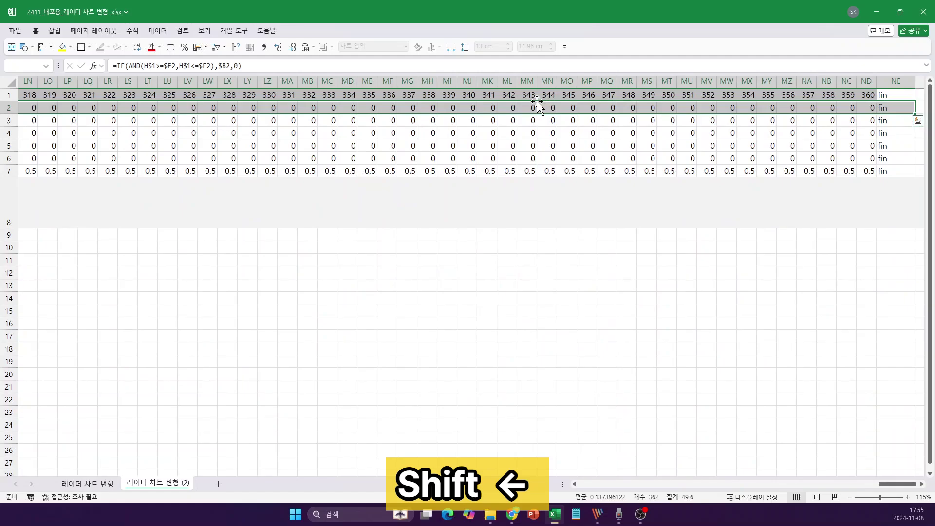
key(shift+Left)
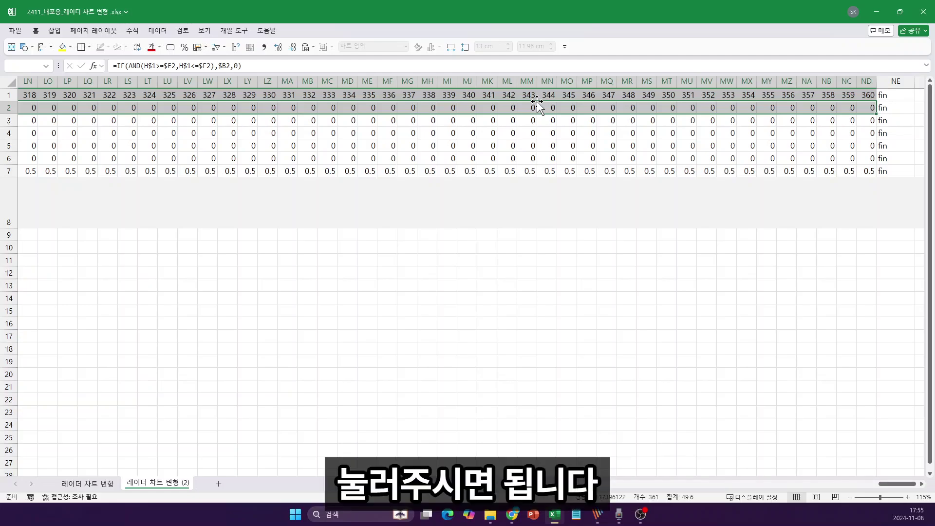
key(shift+Down)
key(shift+Down)
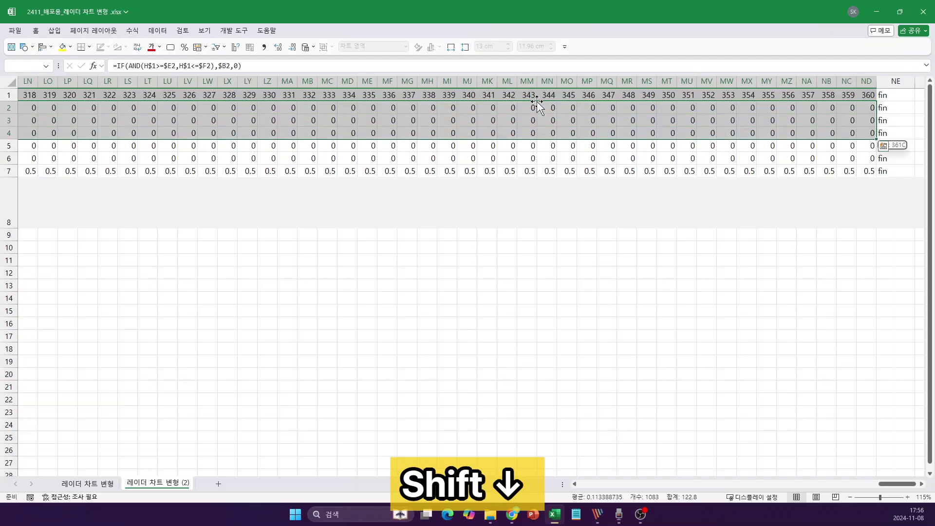
key(shift+Down)
key(shift+Down)
key(shift+Down)
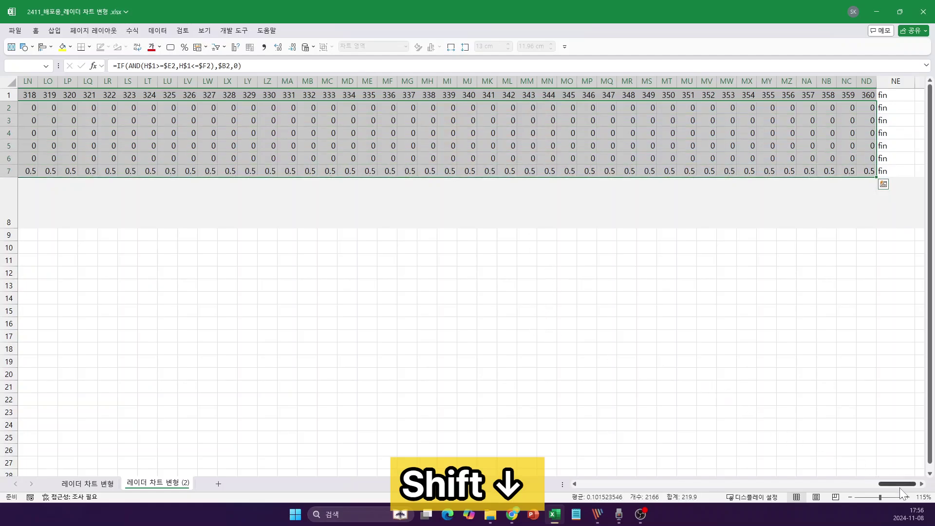
Insert a filled radar chart (채워진 방사형) from the selected degree values
drag(899, 487, 146, 487)
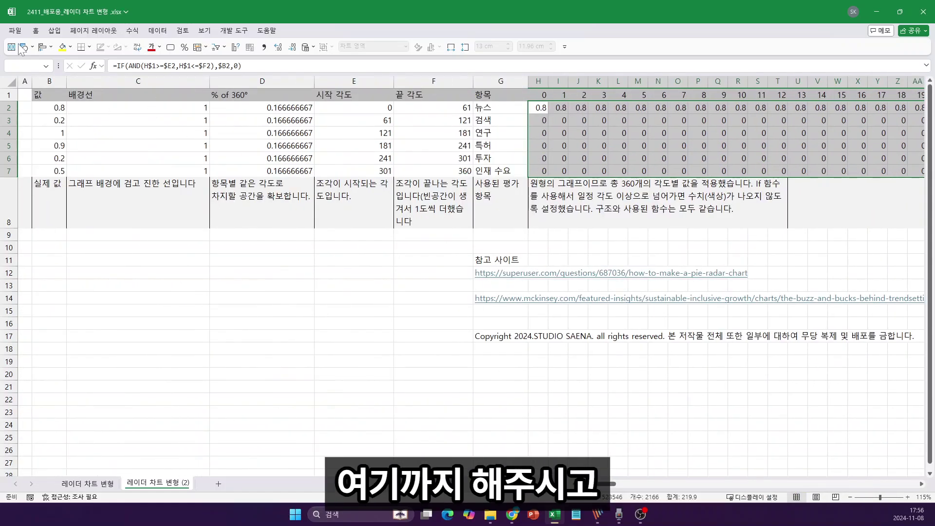
click(54, 30)
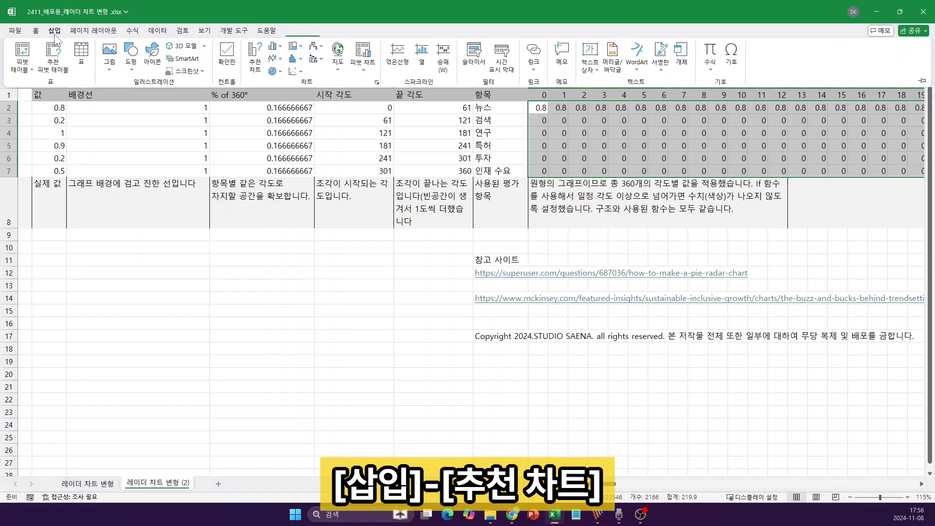
click(314, 59)
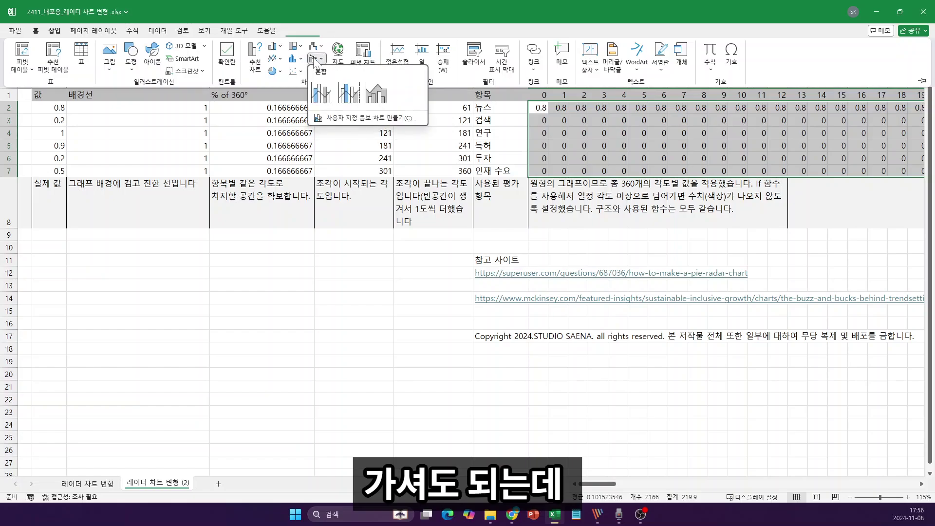
click(274, 58)
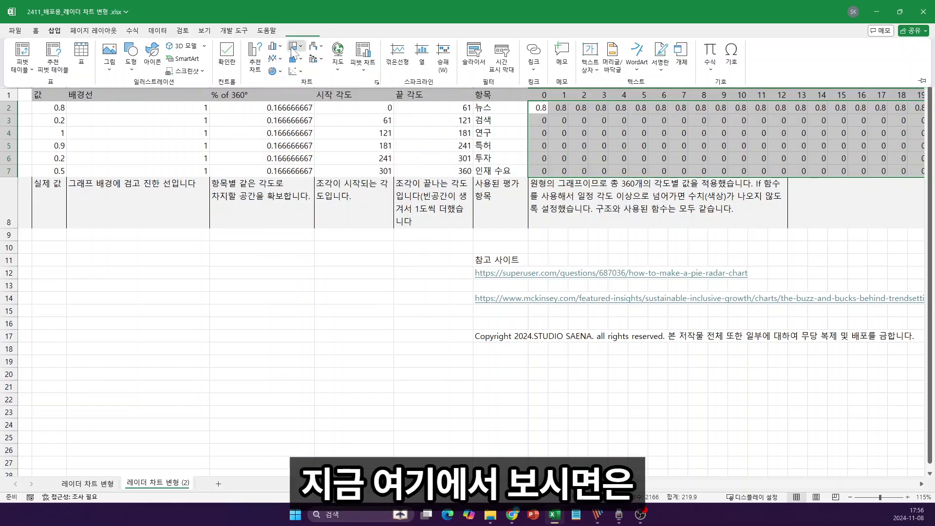
click(314, 47)
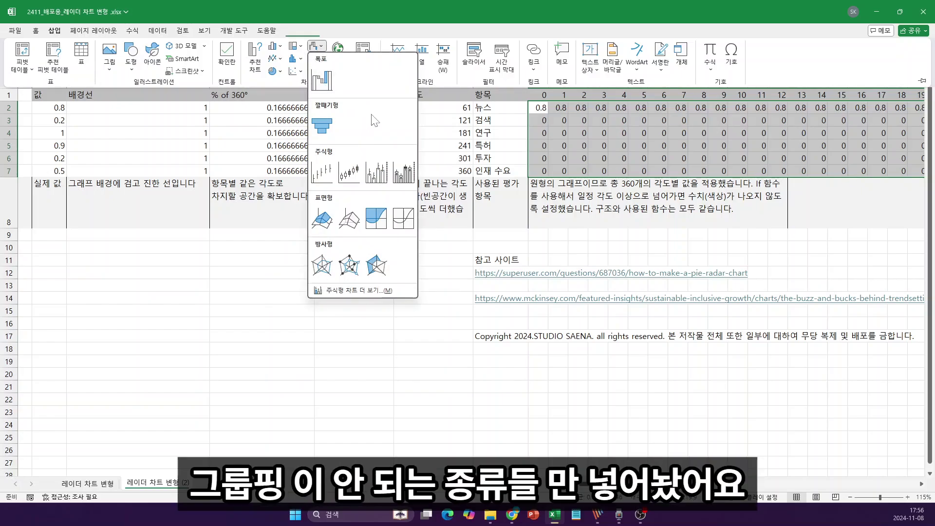
click(372, 271)
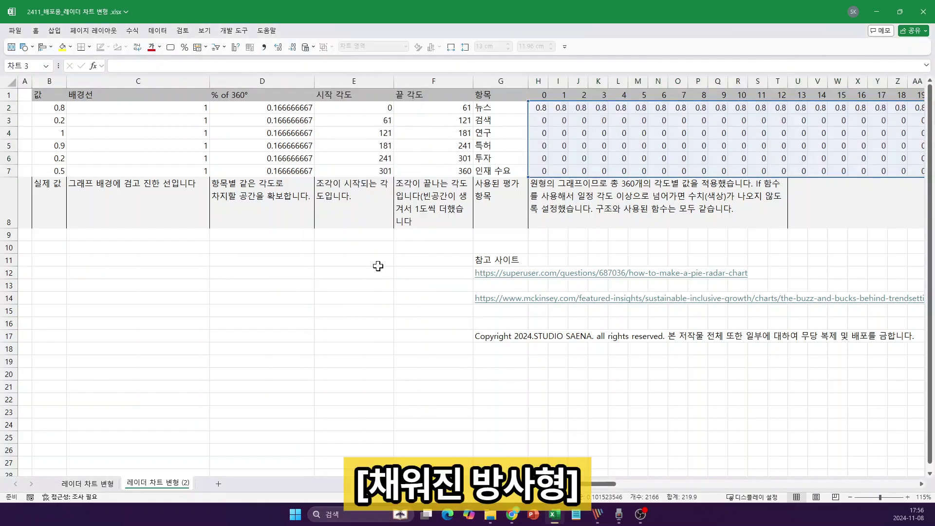
Place the chart below the table at about 16.9 cm wide by 11 cm high, and delete its degree category labels
drag(580, 217, 285, 241)
drag(306, 396, 393, 468)
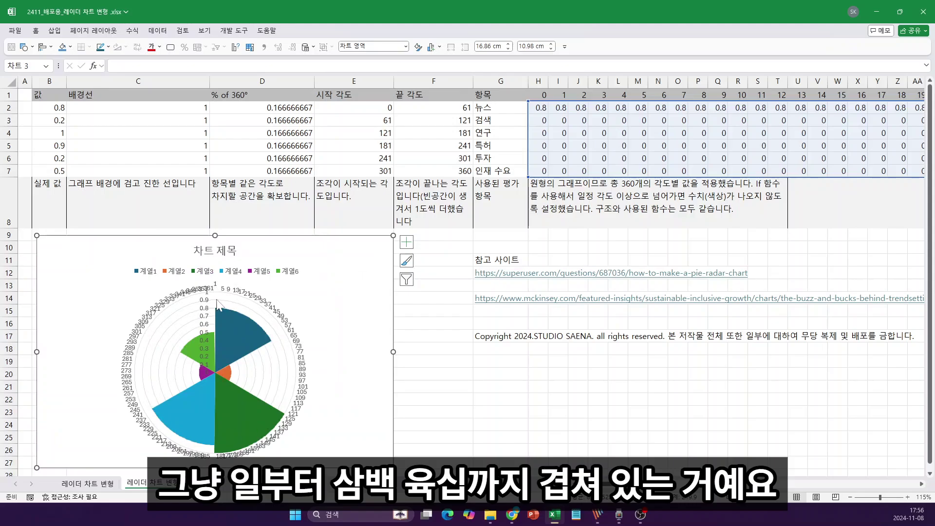
click(256, 304)
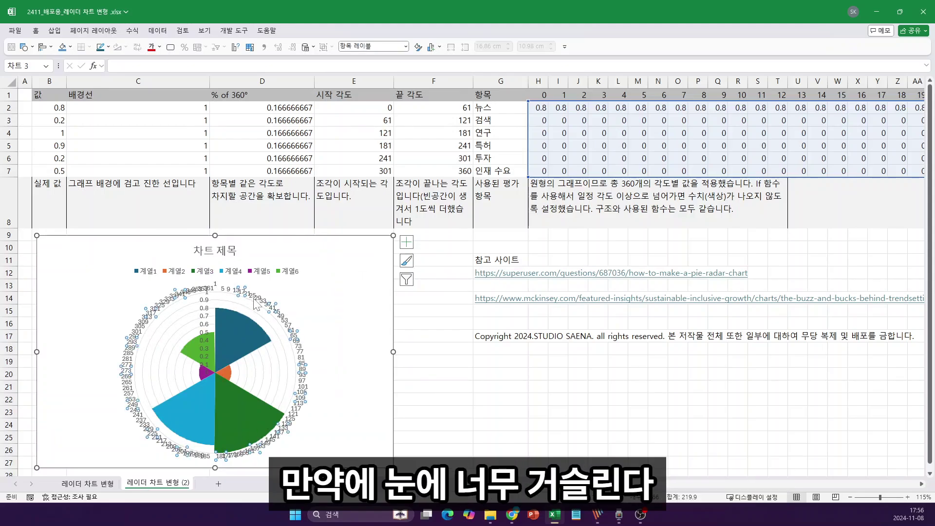
key(Delete)
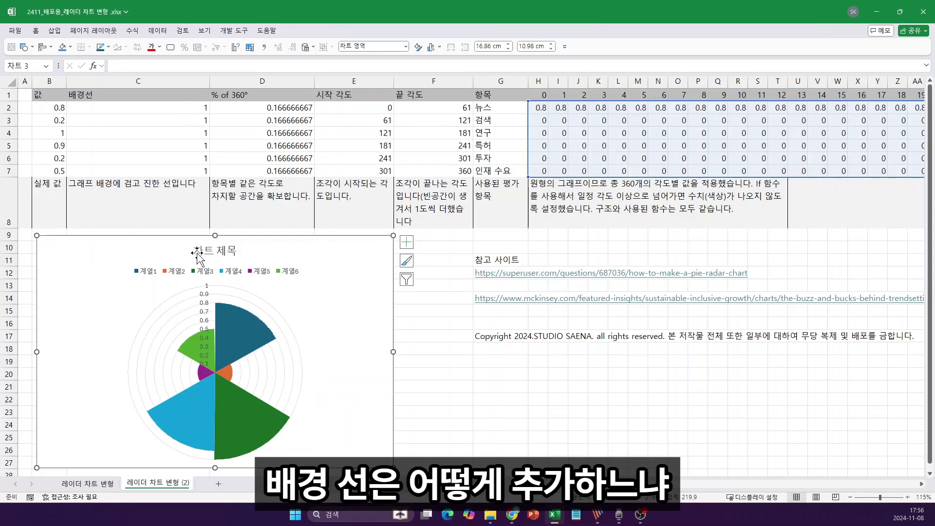
Add a new series to the chart's source data and take its name, 배경선, from cell C1
right_click(321, 250)
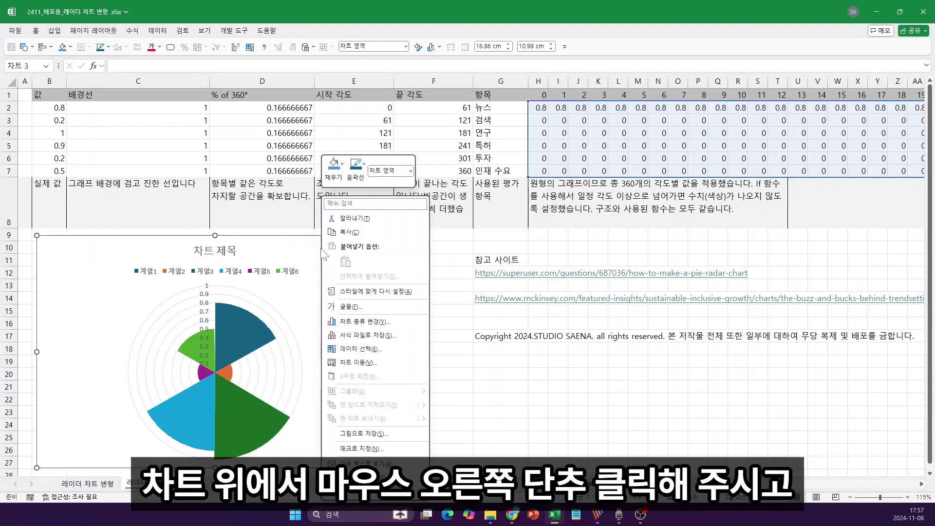
click(365, 349)
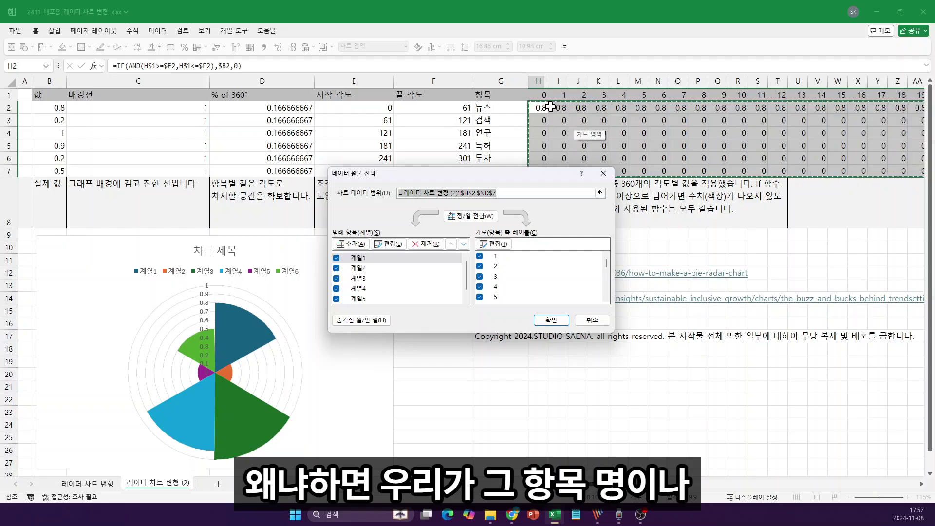
drag(529, 179, 506, 137)
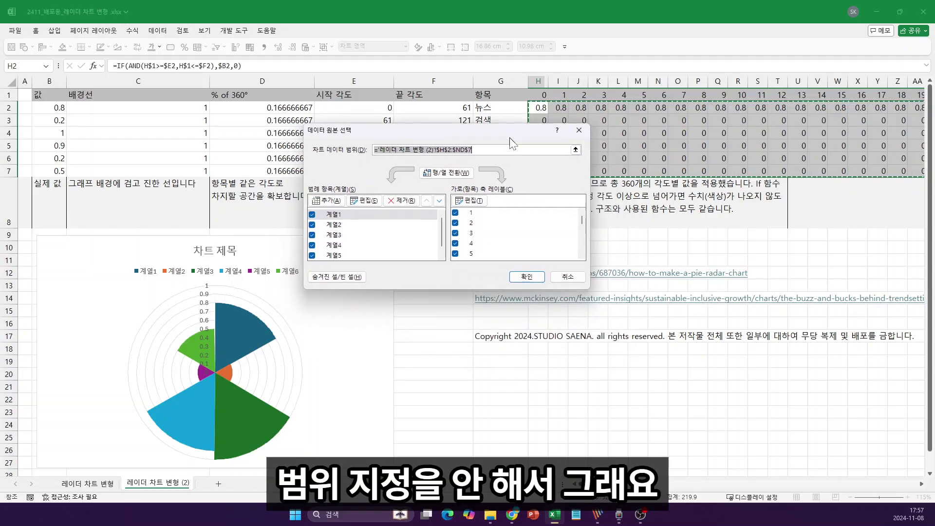
click(331, 200)
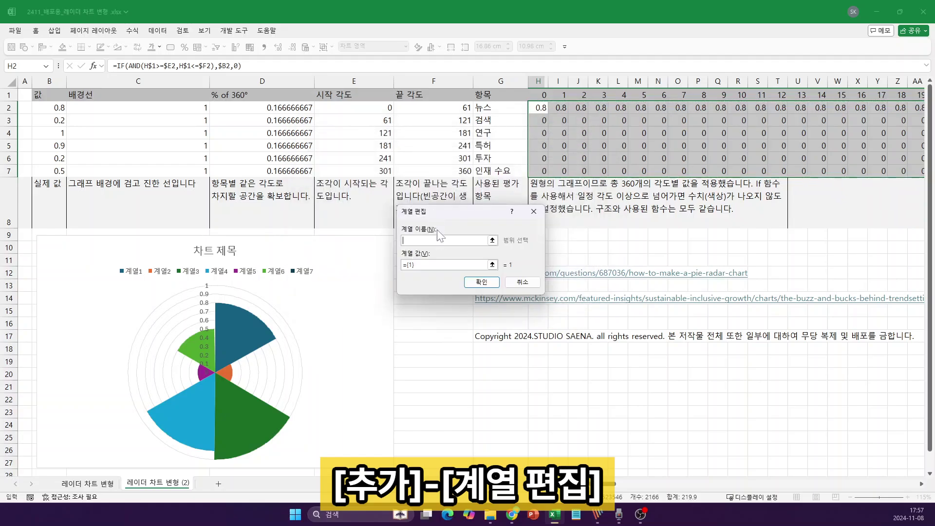
click(492, 240)
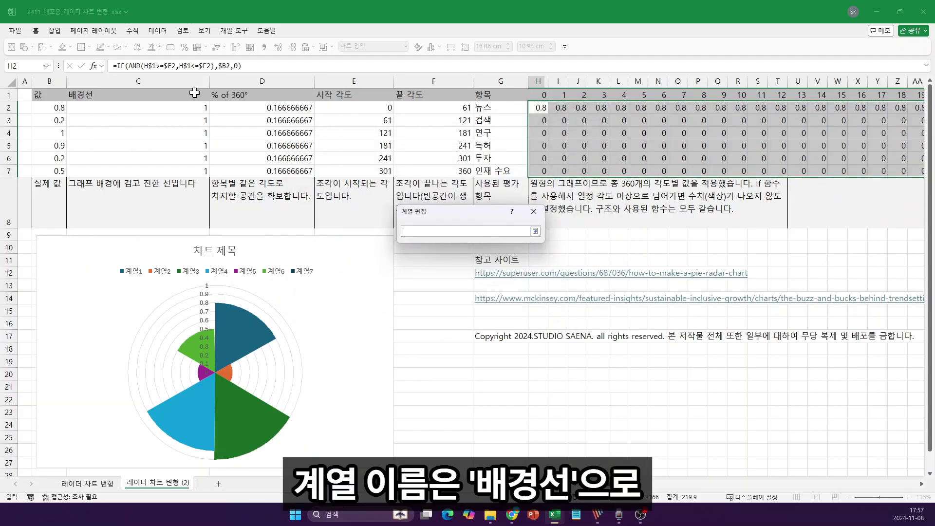
click(187, 94)
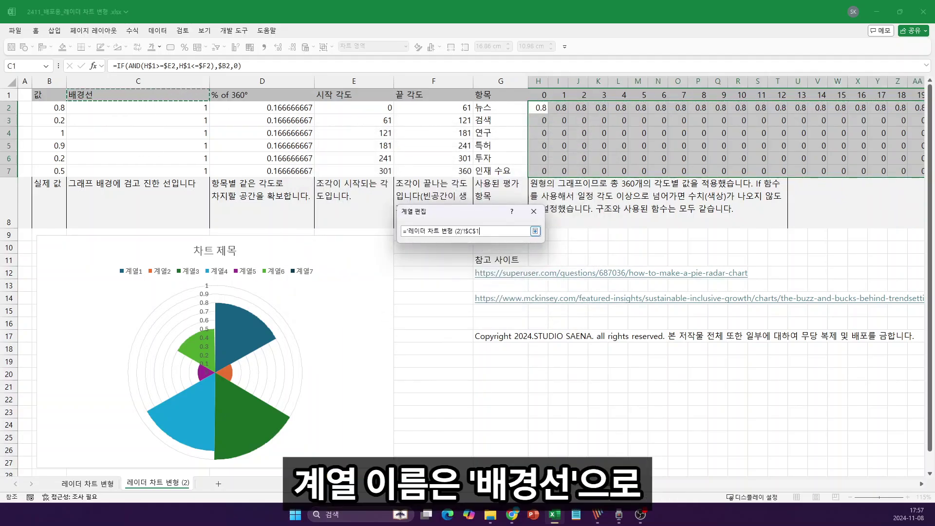
click(535, 231)
Set the 배경선 series values to C2:C7 and apply the chart's data source changes
click(496, 266)
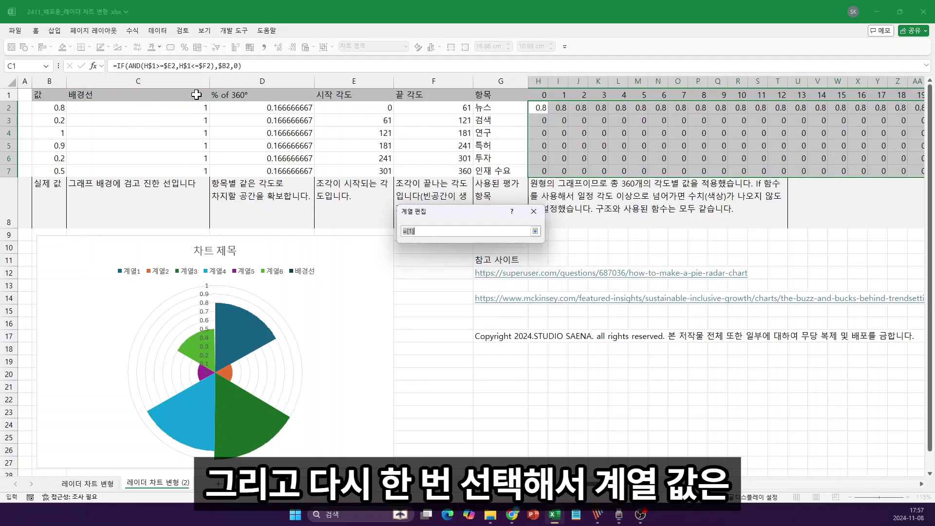
drag(199, 103, 203, 172)
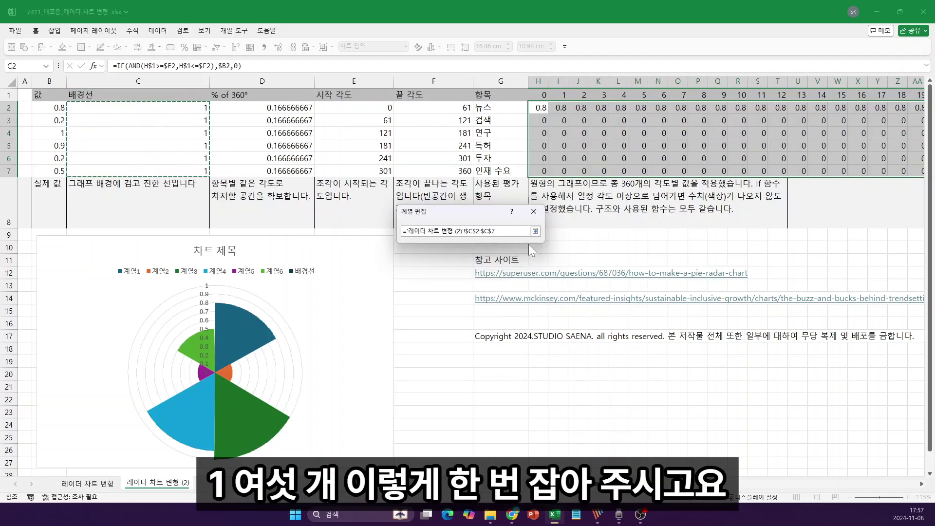
click(535, 231)
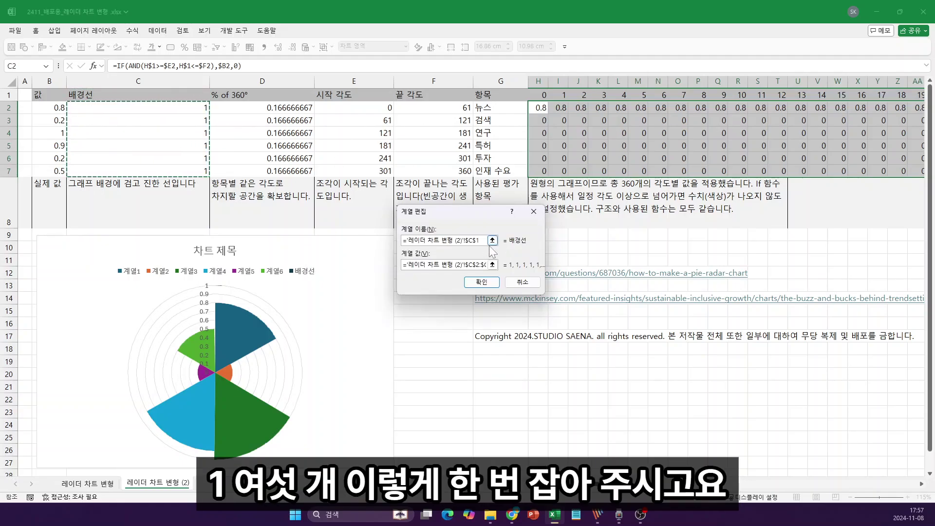
click(481, 283)
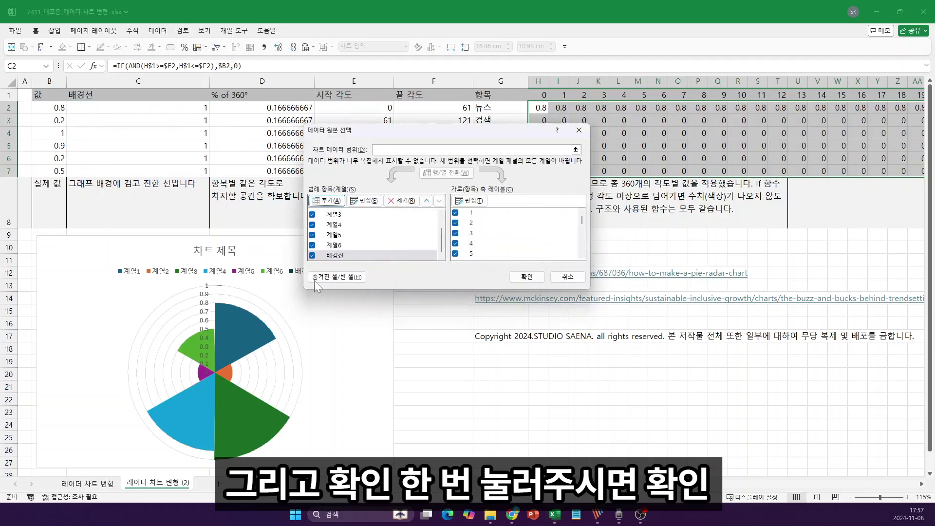
click(527, 276)
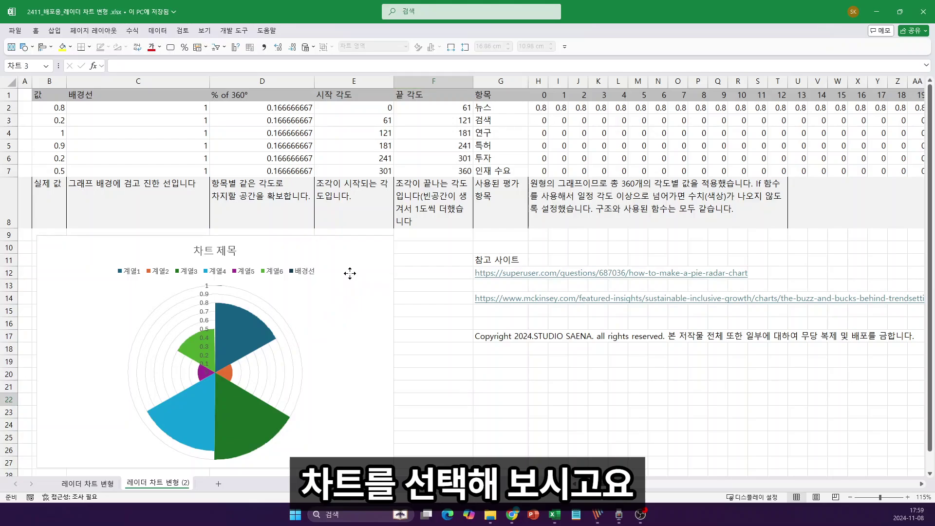
Start changing the chart's type to 혼합 (combo), enlarging and moving the dialog so all seven series are listed
click(355, 343)
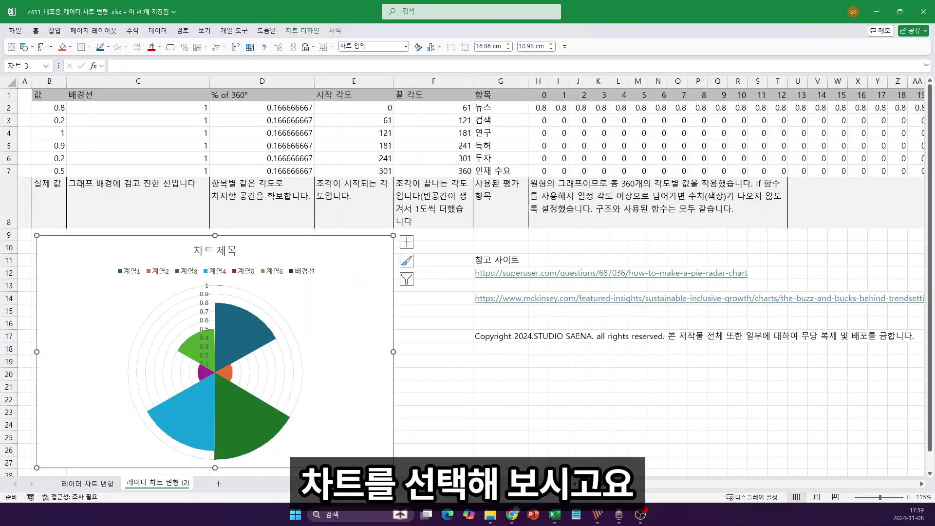
click(301, 31)
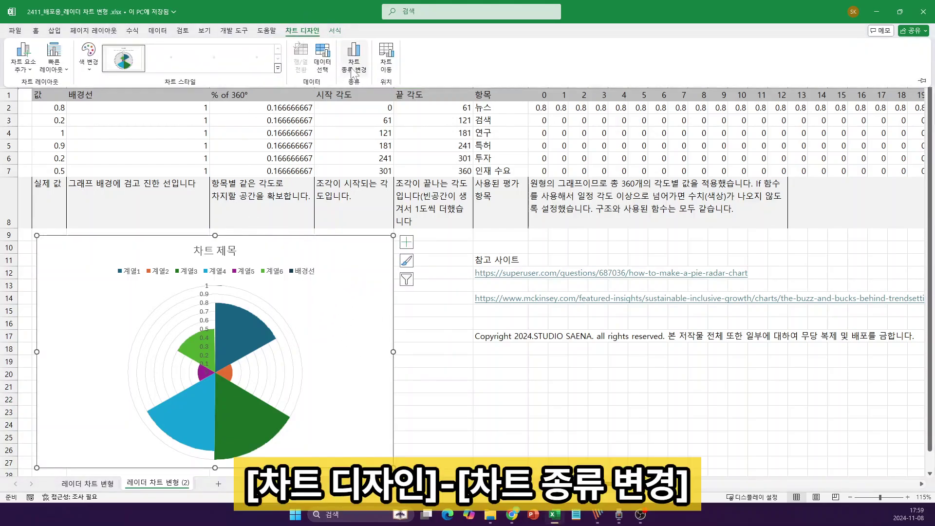
click(353, 70)
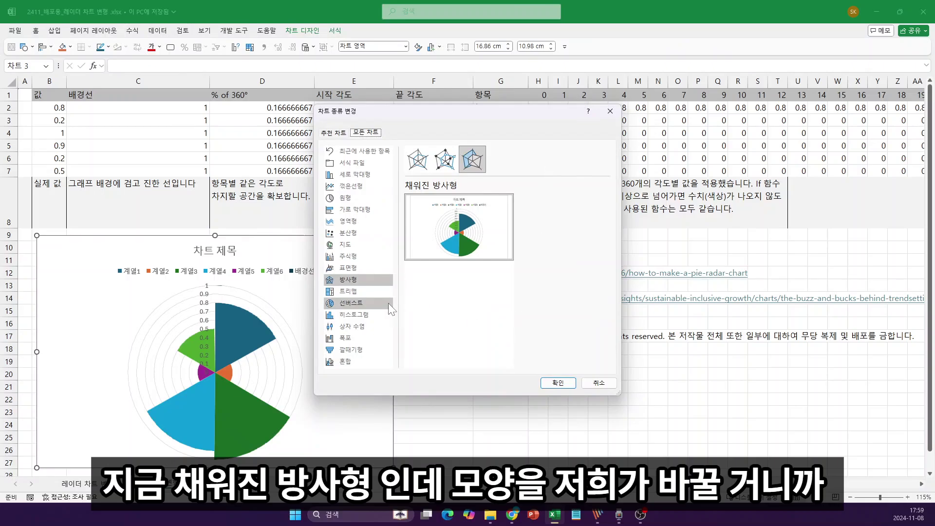
click(346, 361)
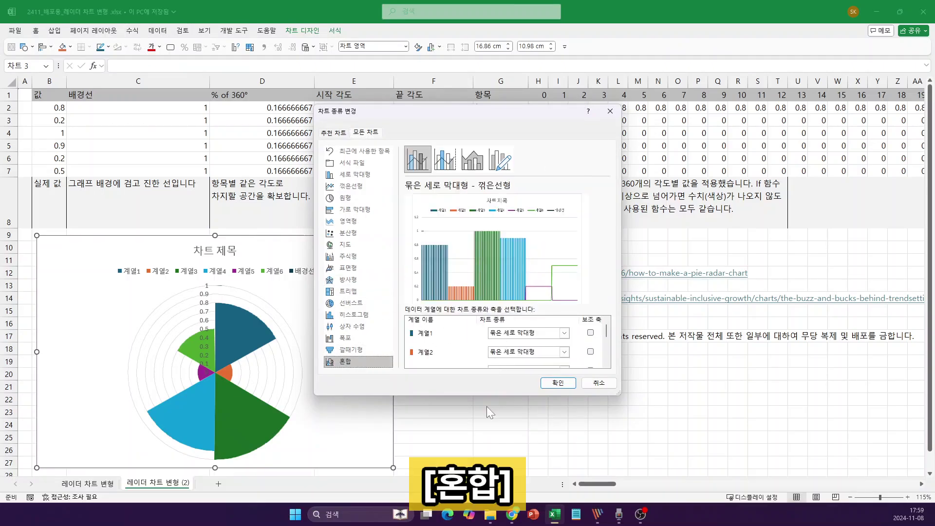
drag(486, 462, 493, 518)
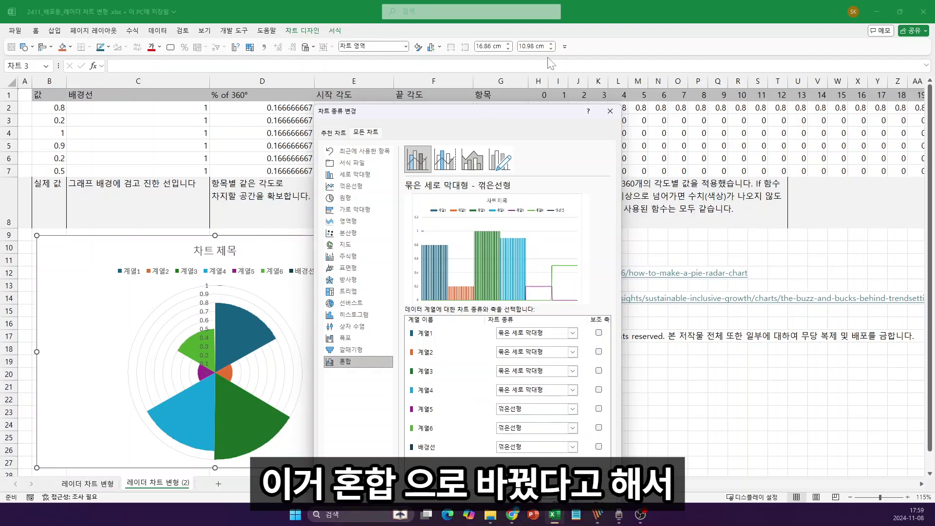
drag(557, 117, 559, 51)
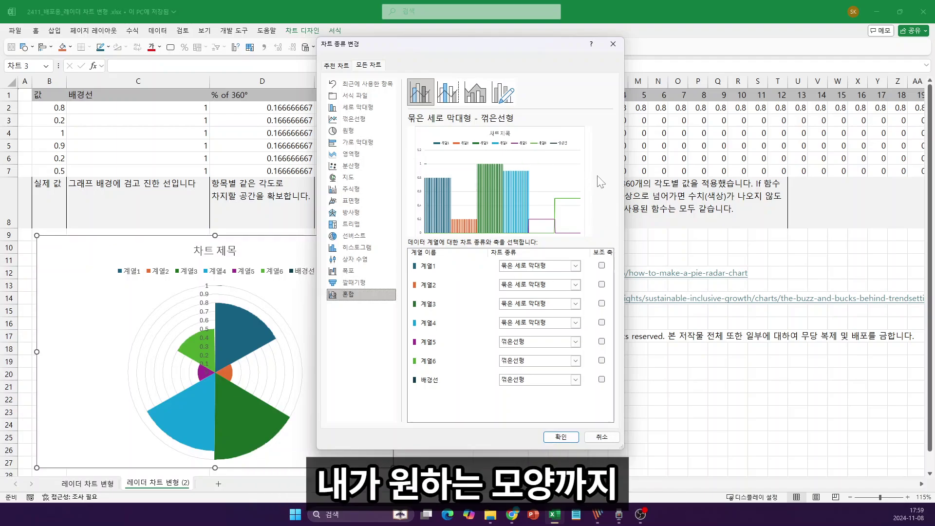
Set the chart type of 계열1, 계열2 and 계열3 to 채워진 방사형 in the combo settings
click(549, 269)
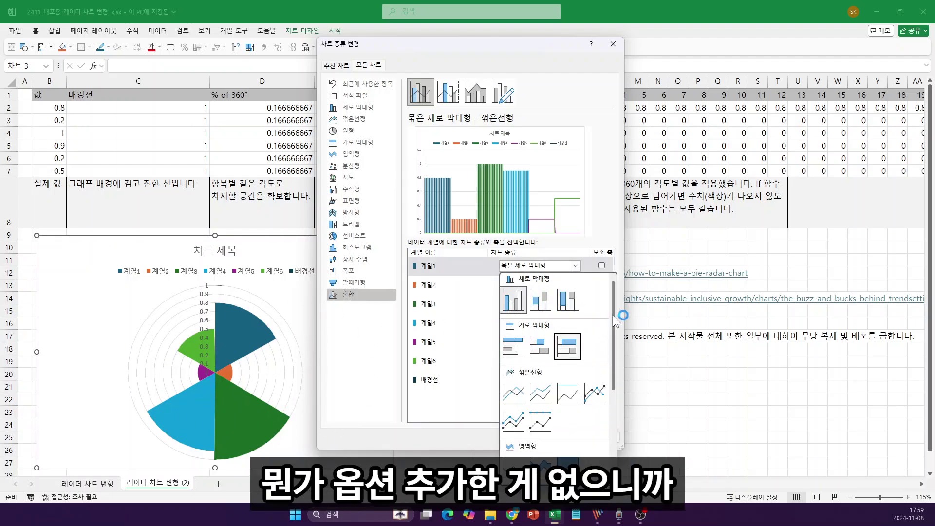
drag(613, 317, 605, 434)
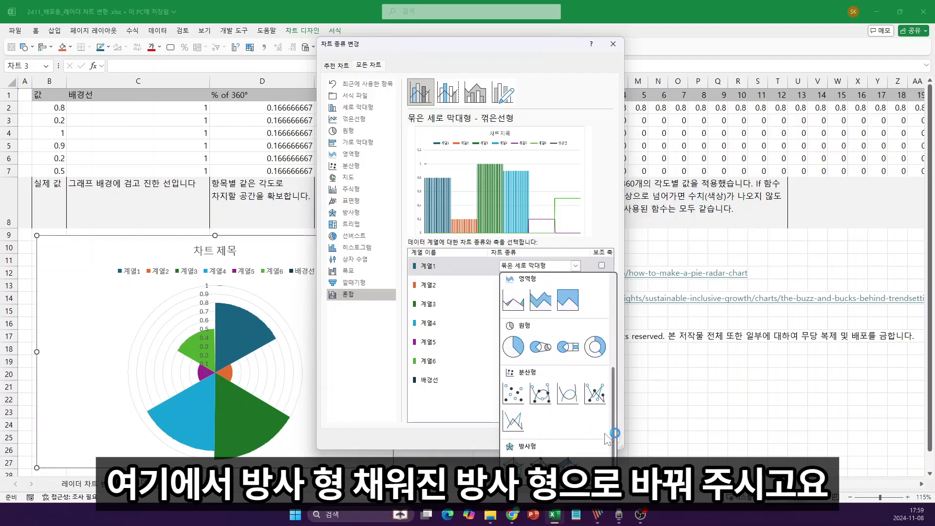
click(574, 458)
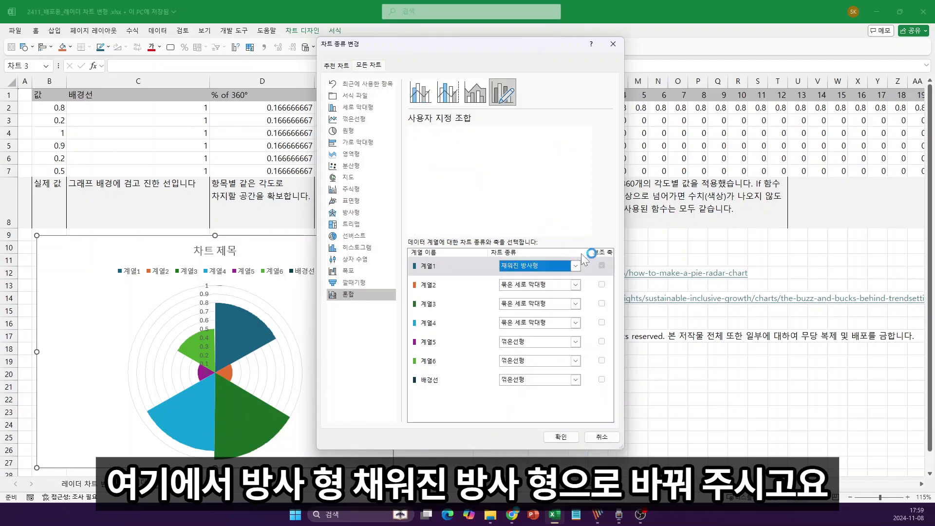
click(575, 284)
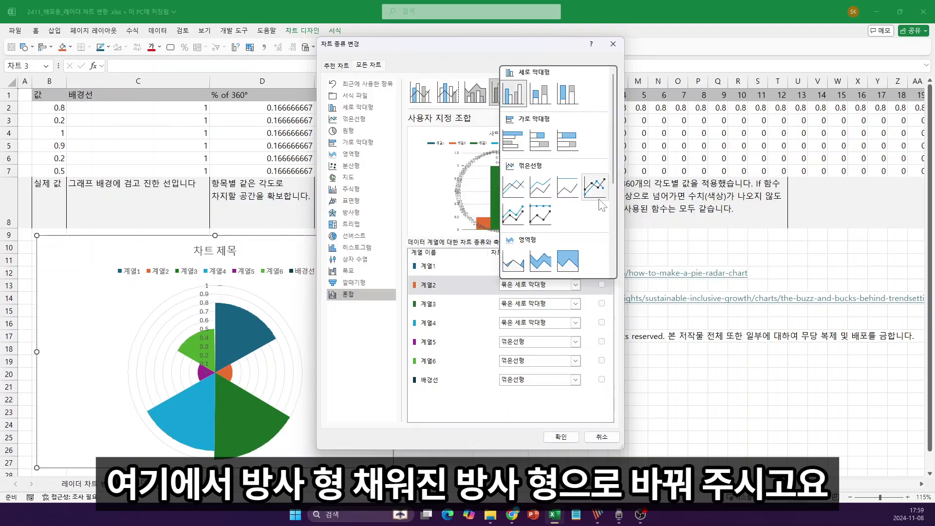
scroll(589, 190, down, 5)
click(567, 262)
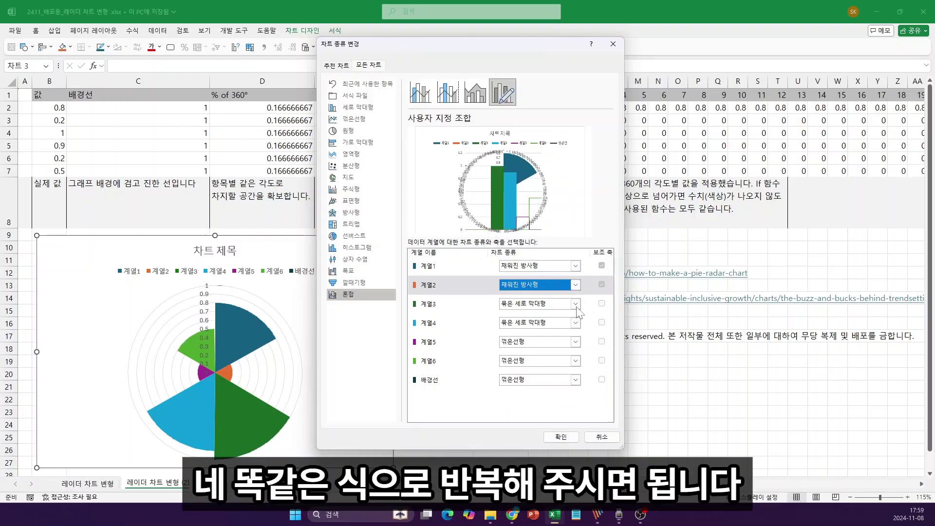
click(575, 304)
scroll(585, 234, down, 5)
click(568, 278)
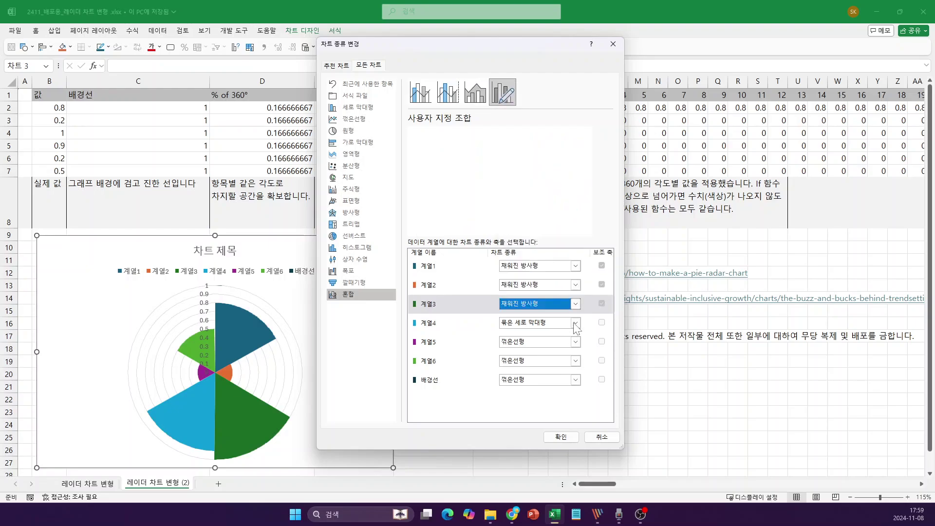
Set the chart type of 계열4, 계열5 and 계열6 to 채워진 방사형 as well
click(575, 322)
scroll(608, 309, down, 5)
click(567, 299)
click(575, 341)
scroll(584, 243, down, 5)
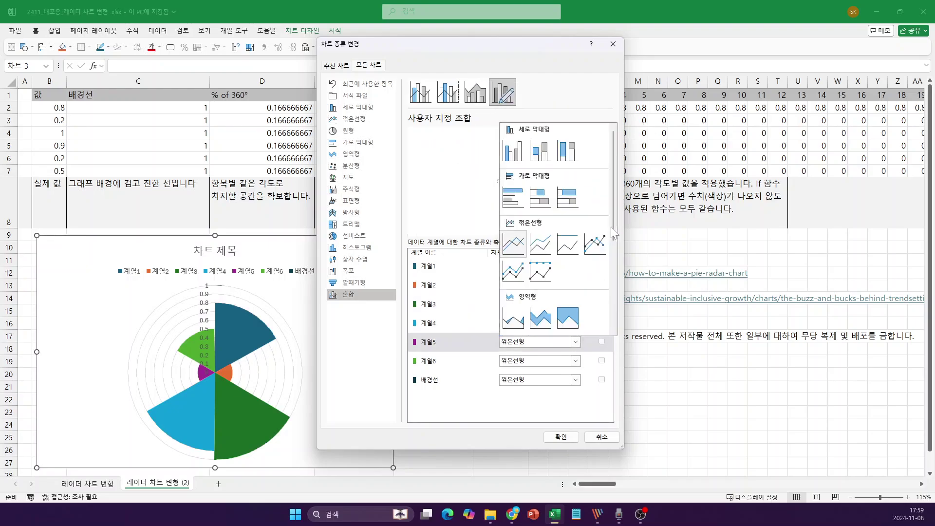
click(568, 314)
click(576, 361)
scroll(612, 341, down, 5)
click(567, 314)
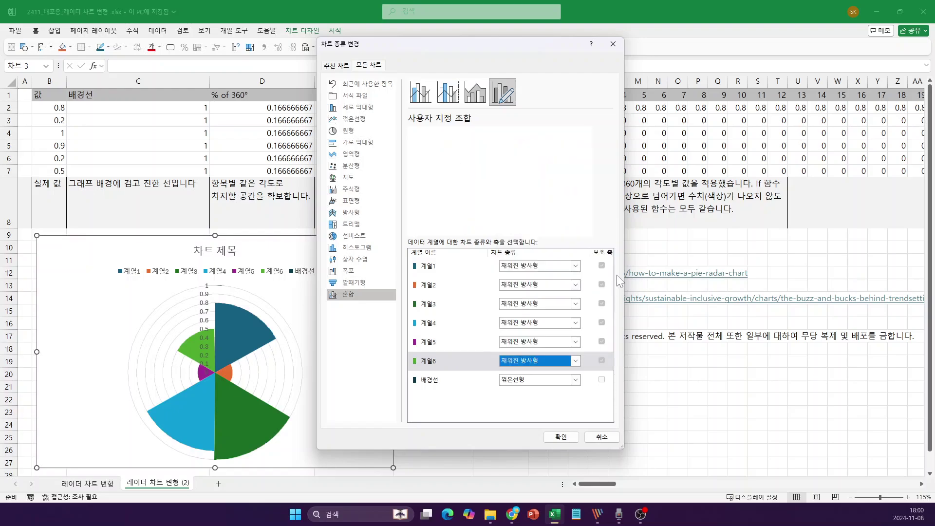
Apply the combo chart with the 배경선 series as 원형, and delete the category labels around the circle
click(574, 380)
scroll(615, 240, down, 5)
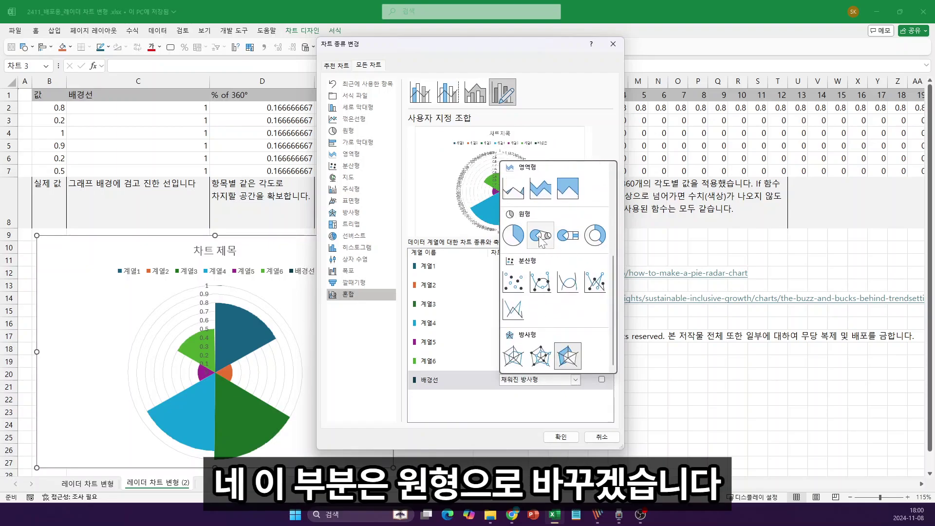
click(513, 235)
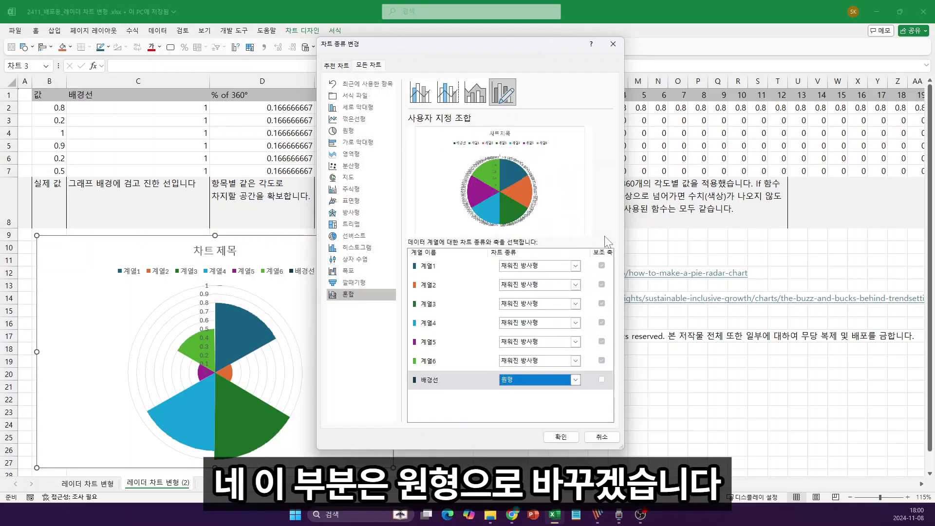
click(559, 436)
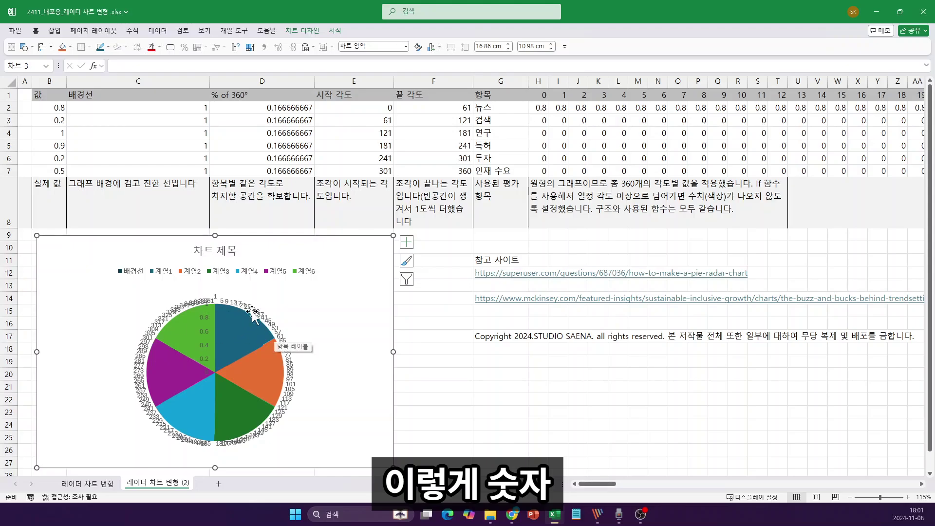
click(294, 364)
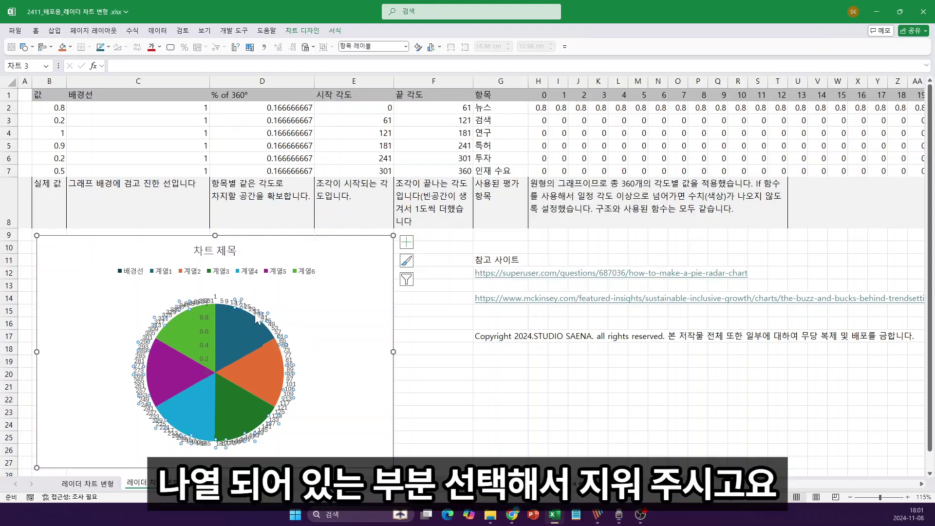
key(Delete)
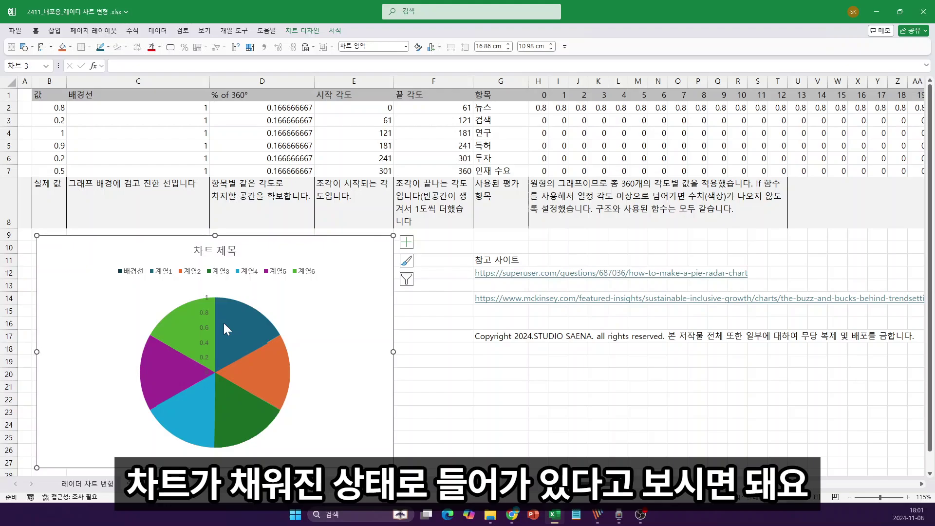
Open the formatting options of the 배경선 pie series and set its fill to 채우기 없음
click(290, 363)
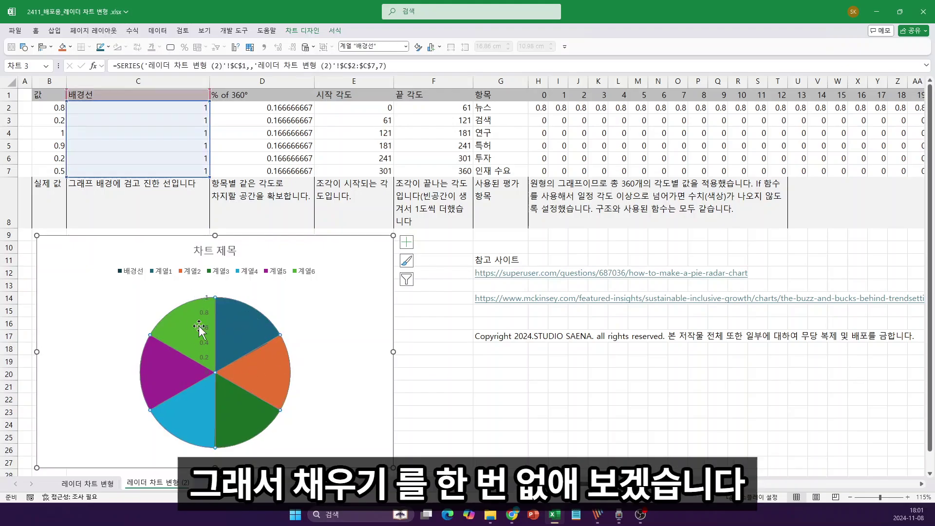
click(336, 30)
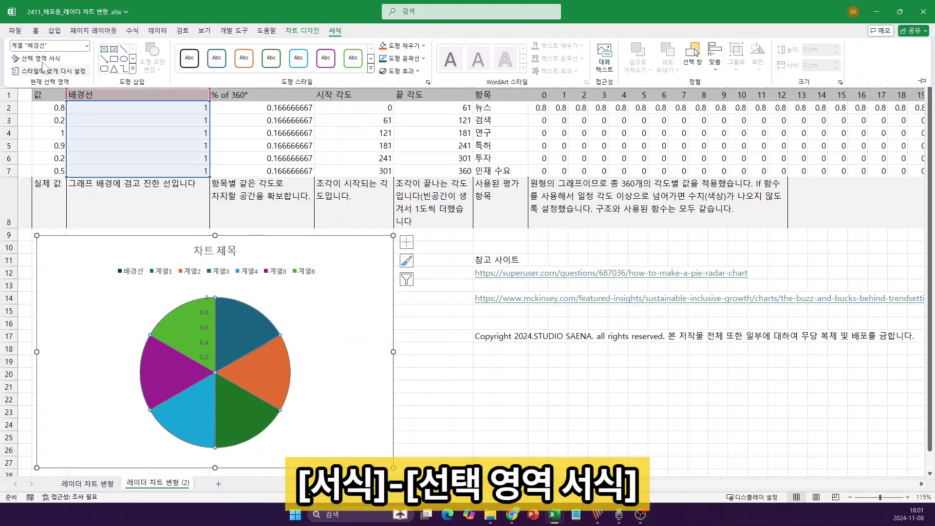
click(39, 59)
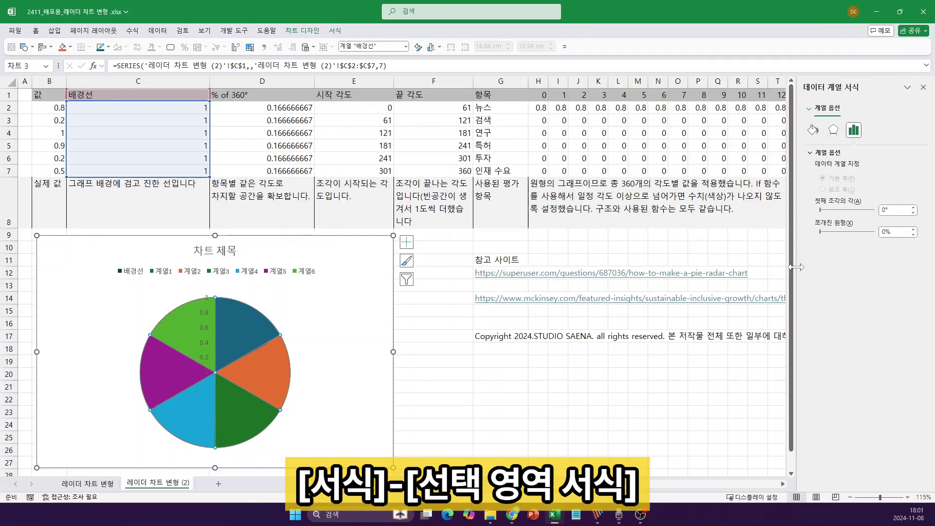
drag(794, 268, 553, 269)
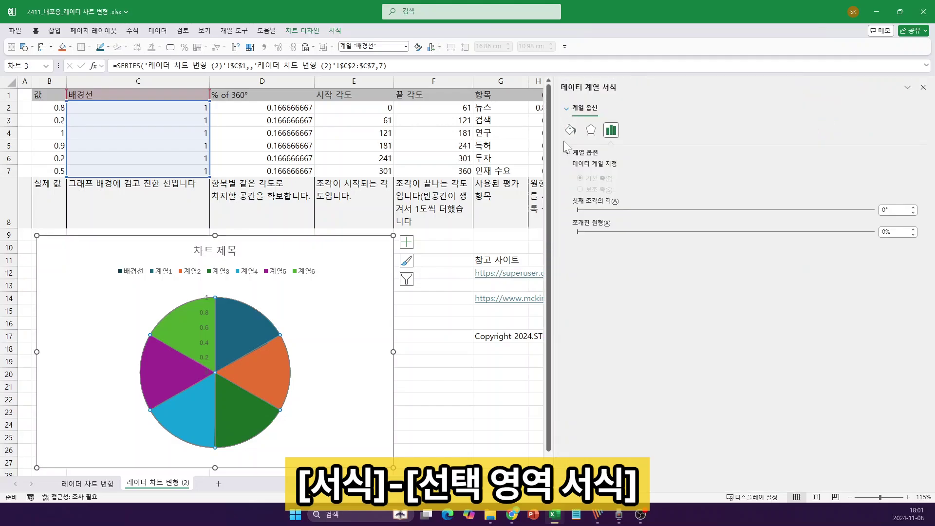
click(570, 130)
click(593, 154)
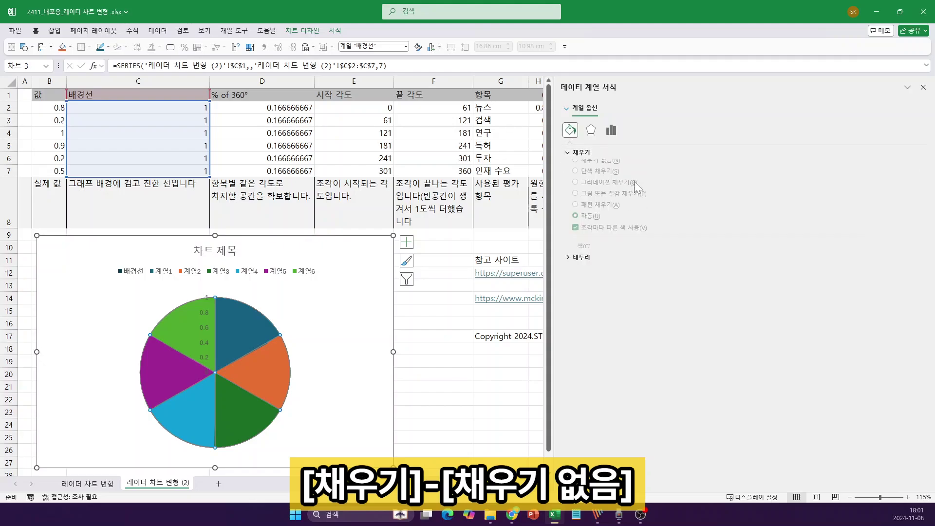
click(608, 168)
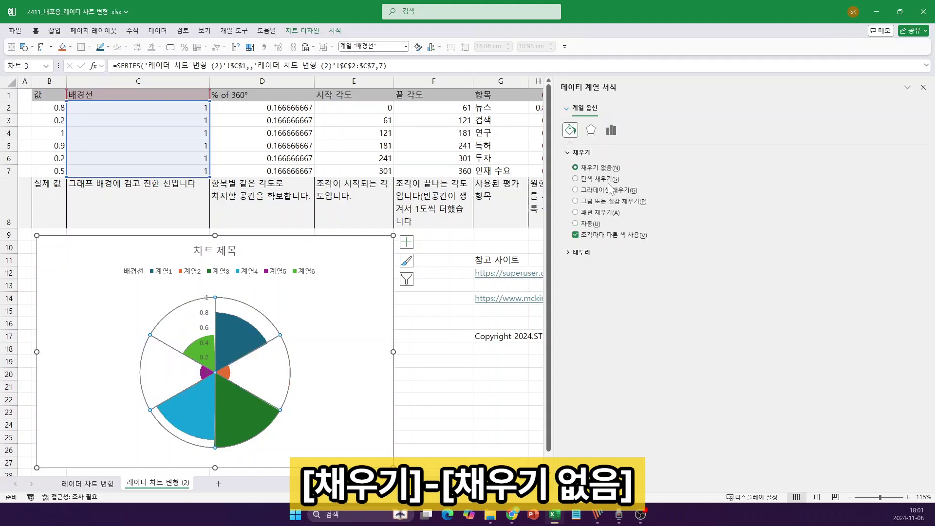
Give the 배경선 series a solid dark grey border with a width of 1 pt
click(596, 258)
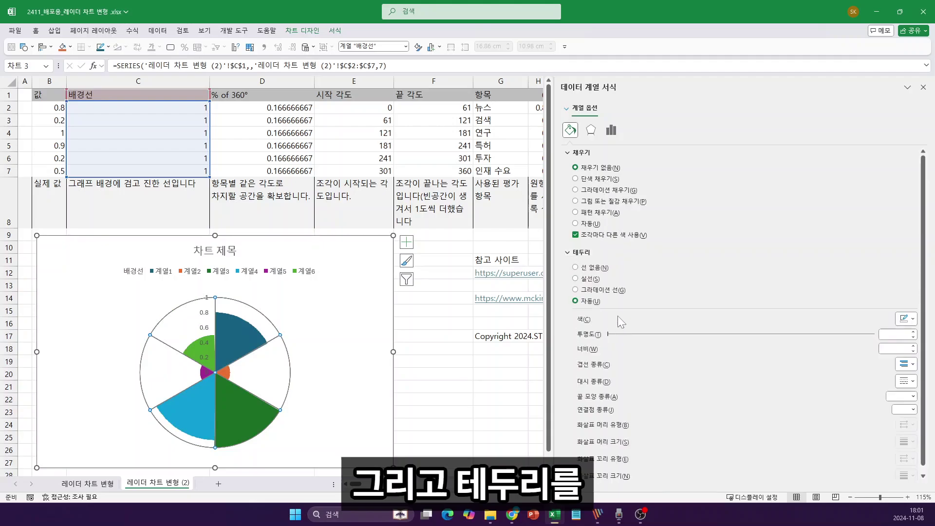
click(595, 280)
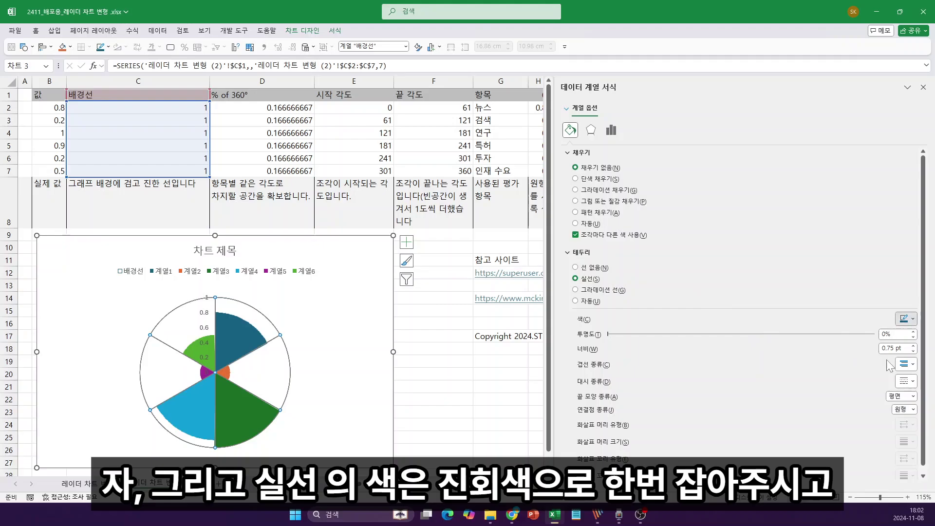
click(904, 319)
click(861, 390)
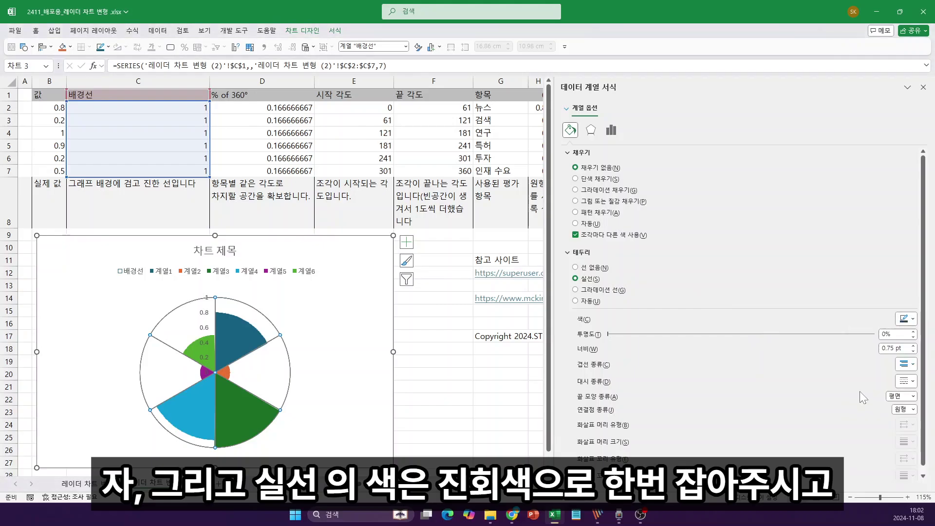
click(913, 346)
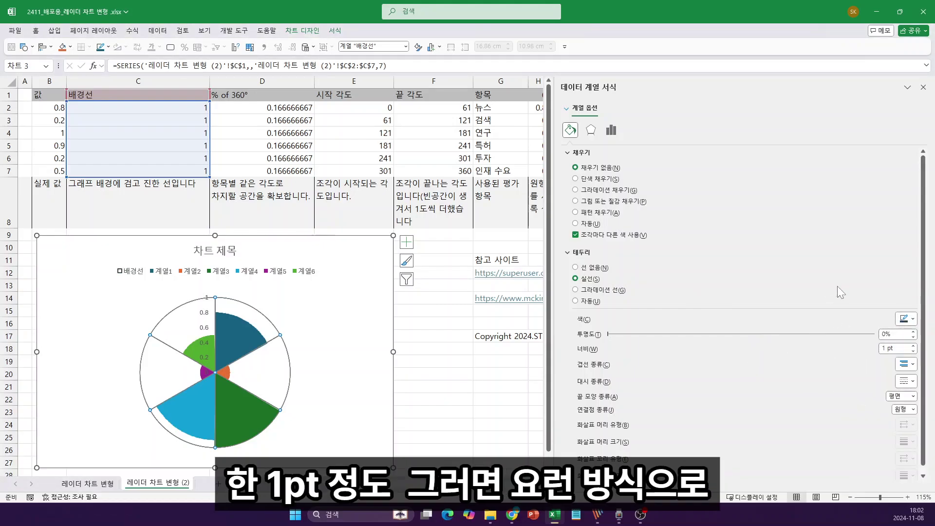
click(419, 323)
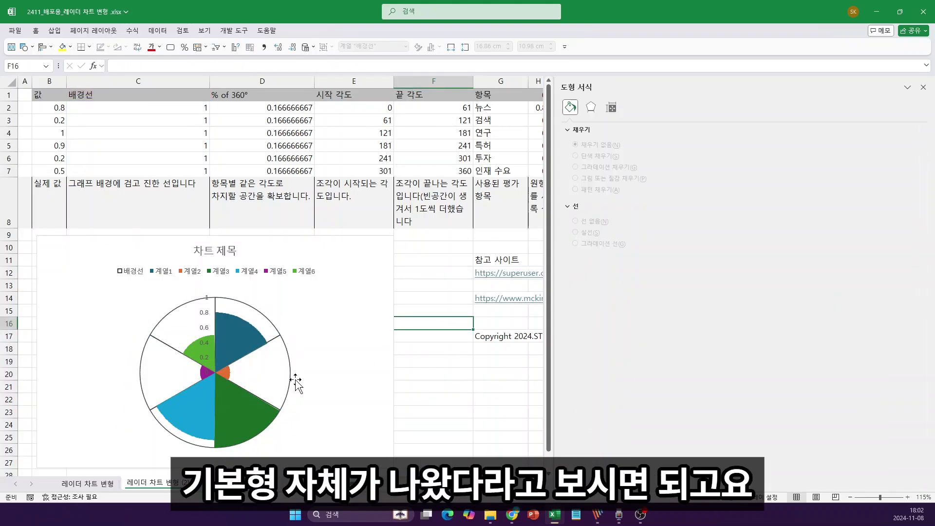
Add 보조 주 가로 gridlines to the chart
click(210, 336)
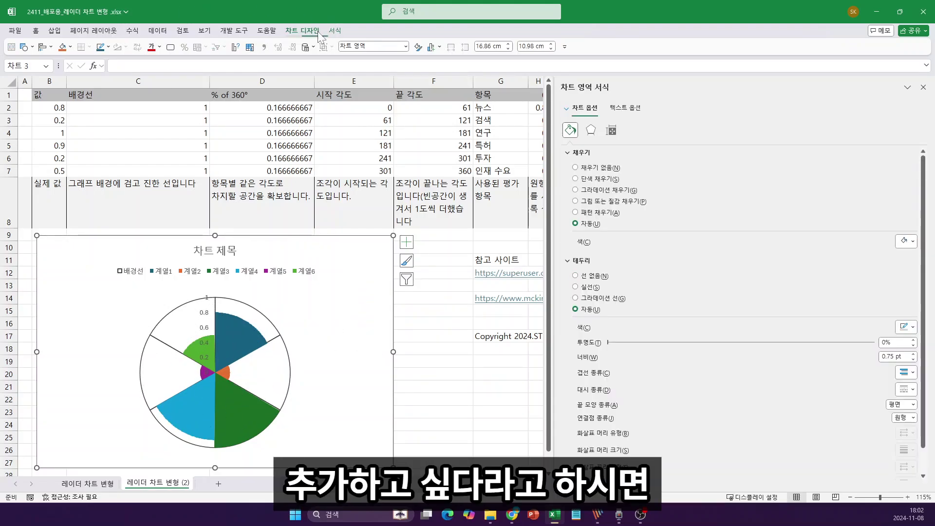
click(302, 30)
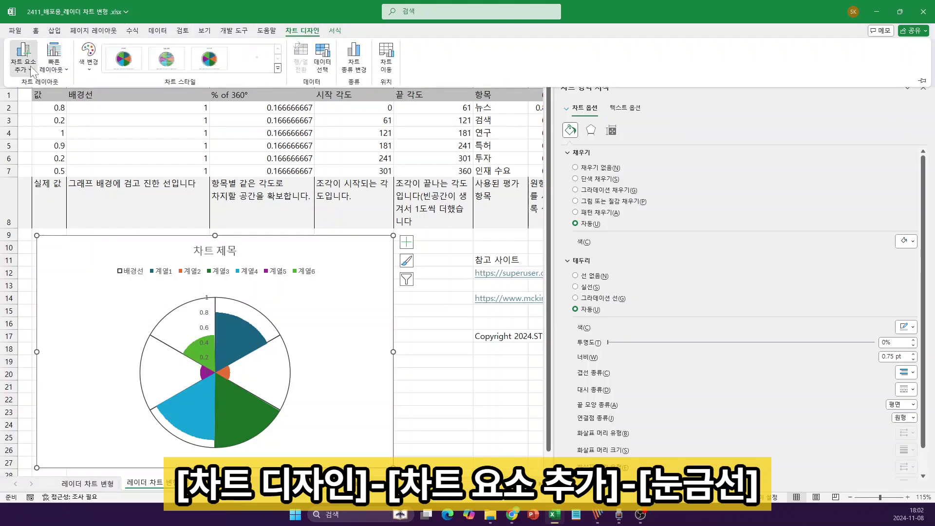
click(23, 57)
mouse_move(41, 152)
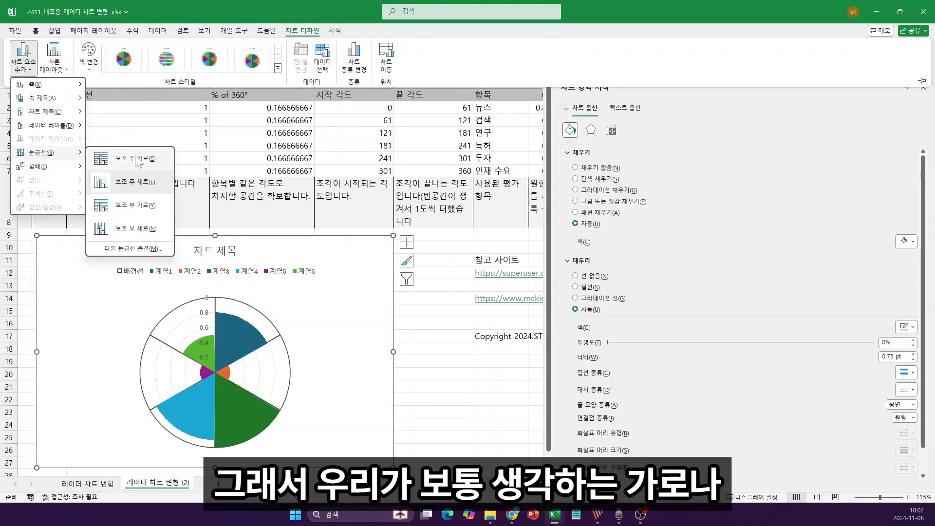
click(136, 157)
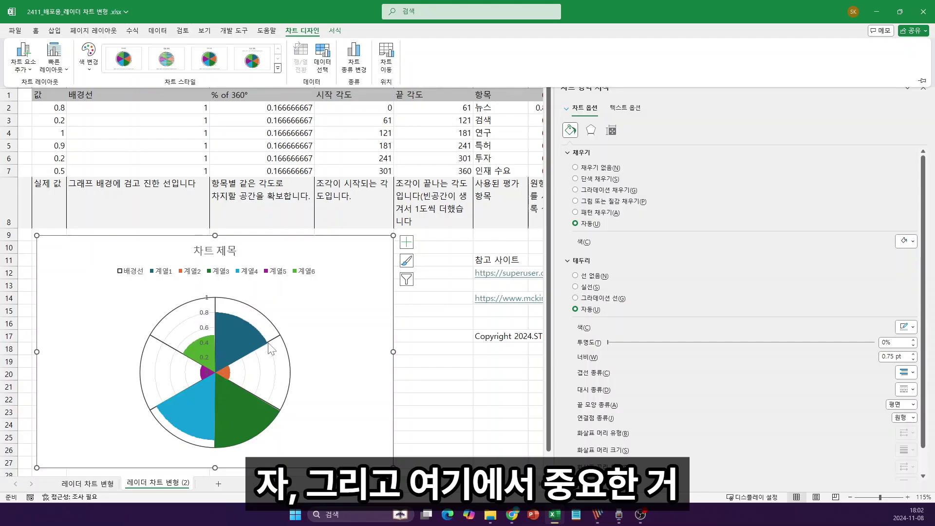
Add data labels to the 배경선 pie series, positioned at 바깥쪽 끝에
click(230, 307)
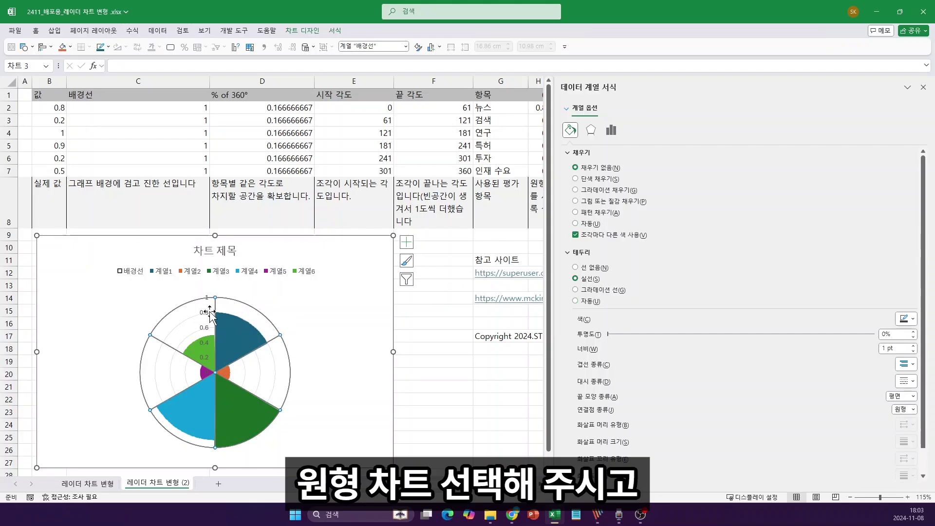
click(307, 31)
click(24, 63)
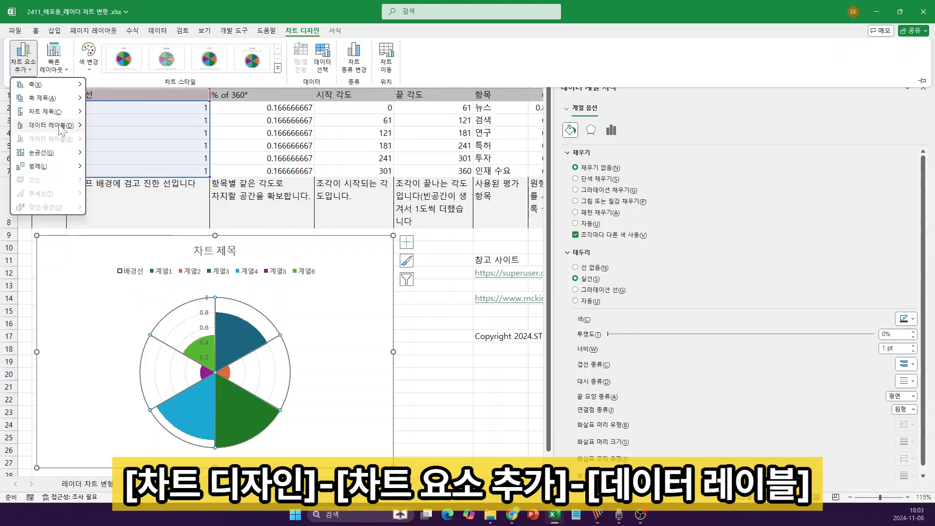
mouse_move(54, 126)
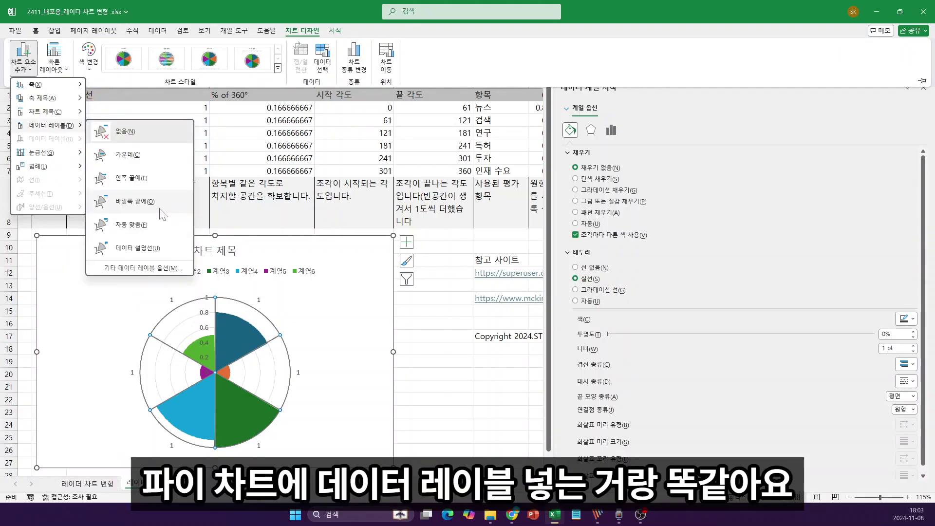
key(Escape)
key(Escape)
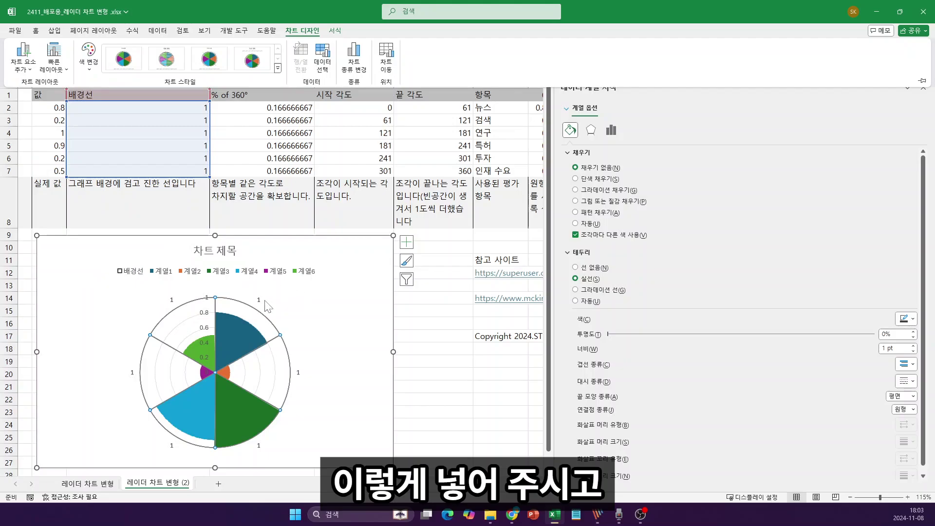
key(Escape)
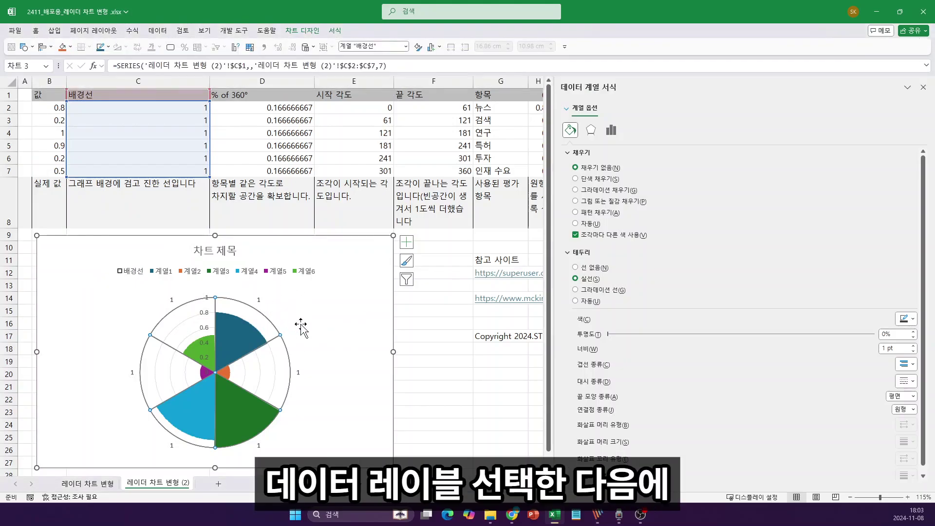
Set the 배경선 data labels to show the 항목 names from cells G2:G7 and turn off 값
click(259, 299)
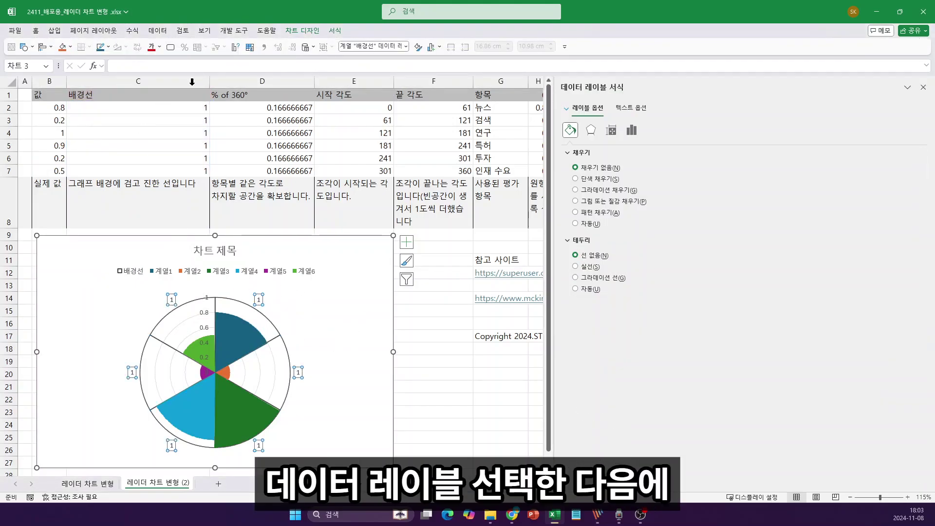
click(632, 130)
click(580, 174)
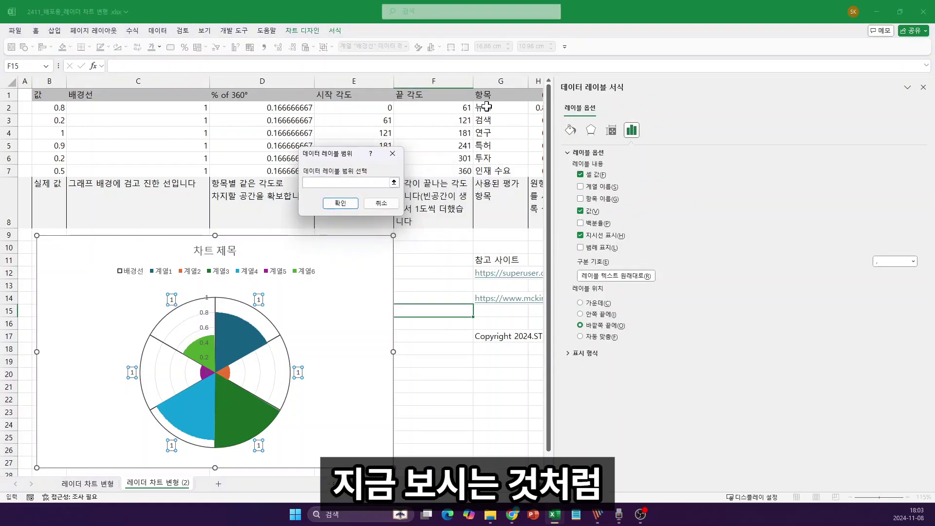
drag(486, 106, 487, 171)
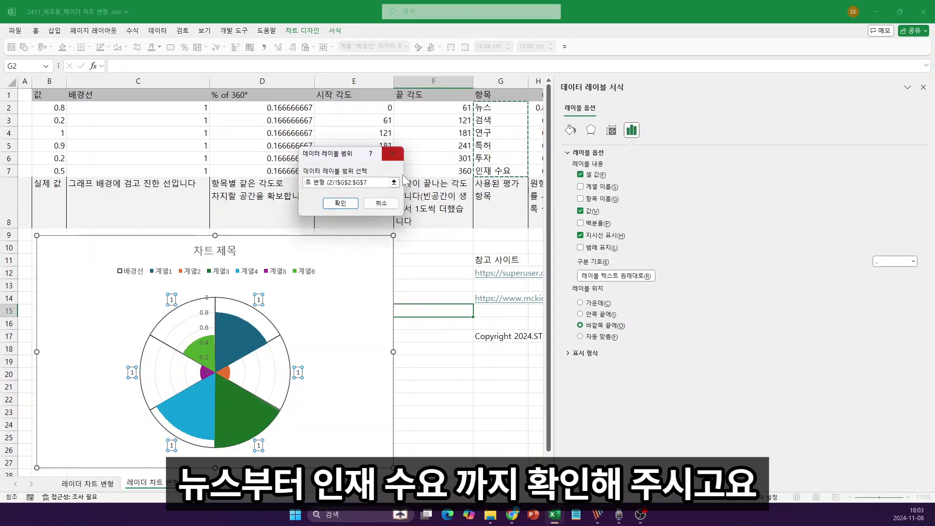
click(341, 204)
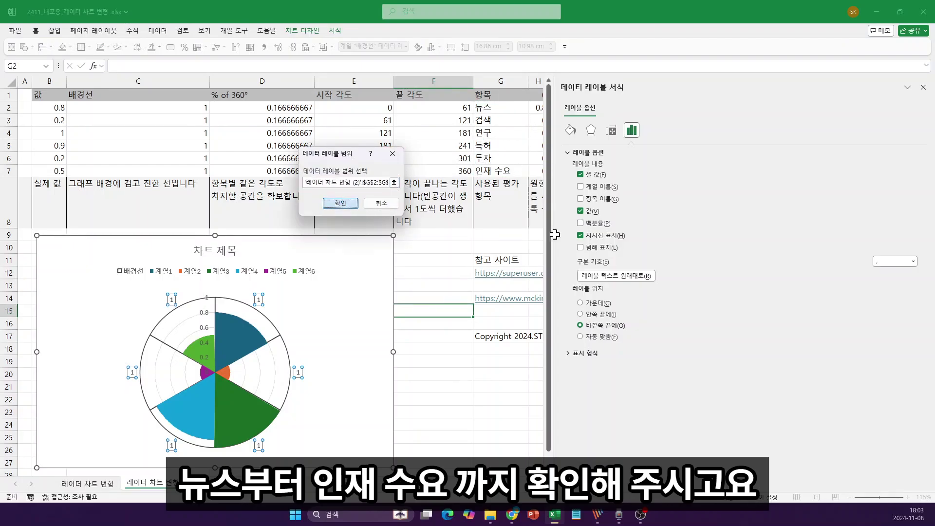
click(580, 214)
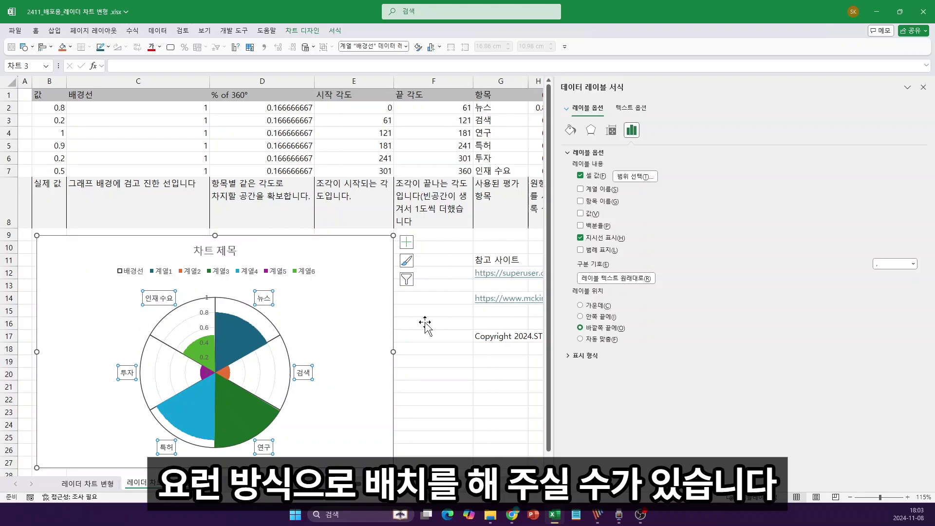
click(923, 87)
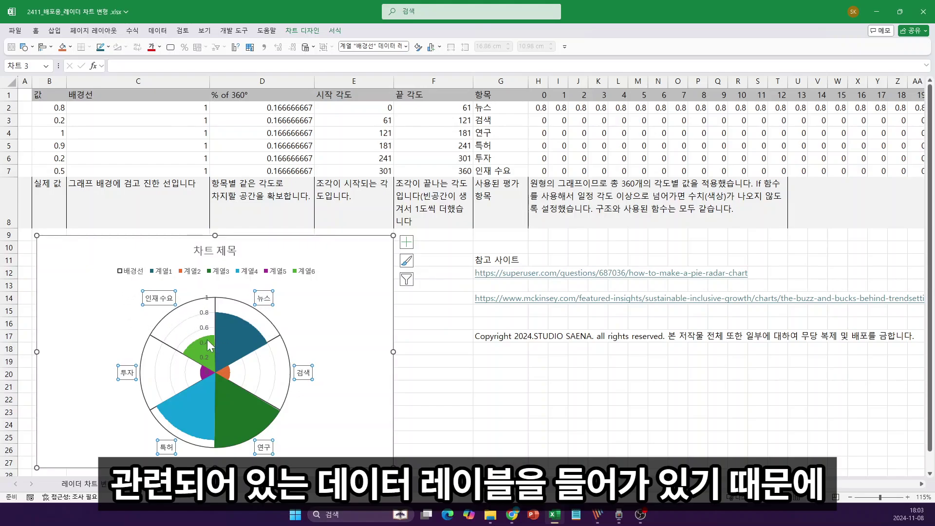
Delete the legend from the chart
click(205, 277)
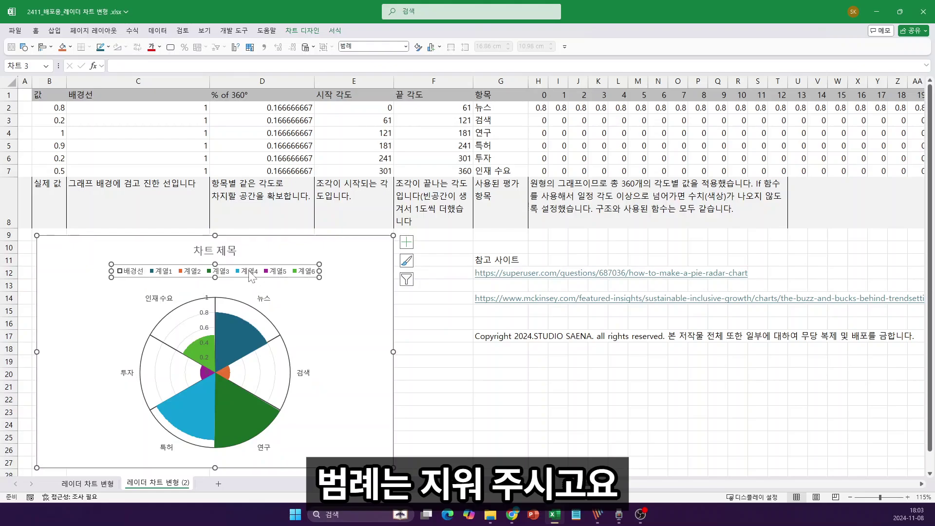
key(Delete)
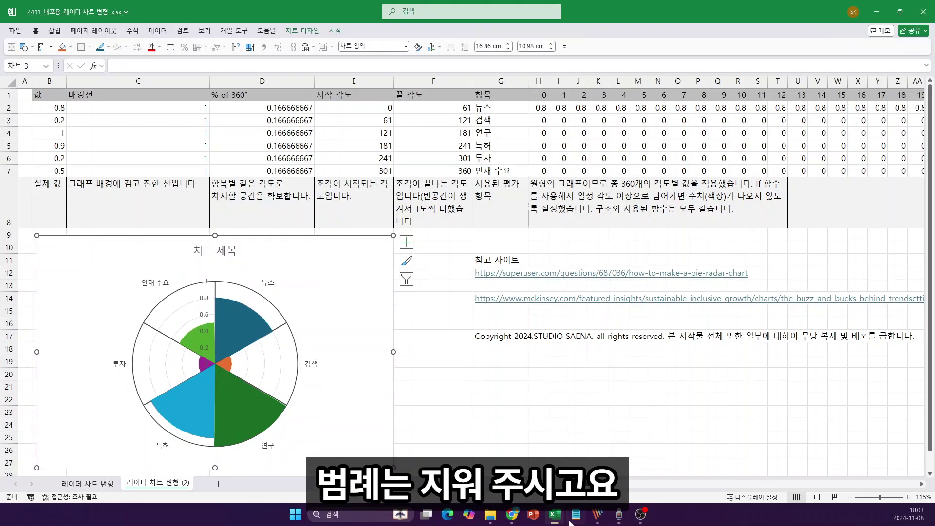
mouse_move(568, 522)
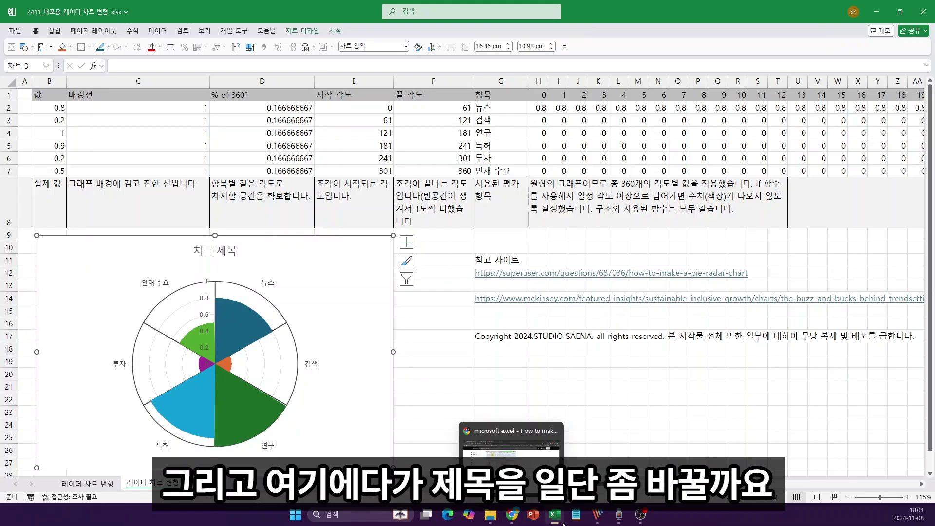
Copy the title "뉴스, 검색, 투자 및 인재 수요분야의 ai 활용" from the 레이더 차트 변형 sheet's chart and use it as the new chart's title
click(100, 483)
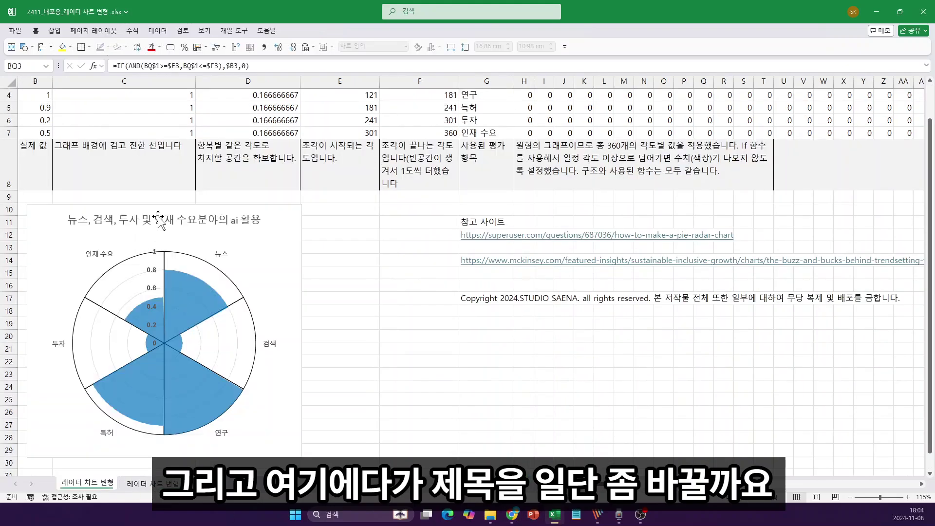
click(176, 224)
triple_click(195, 224)
key(ctrl+c)
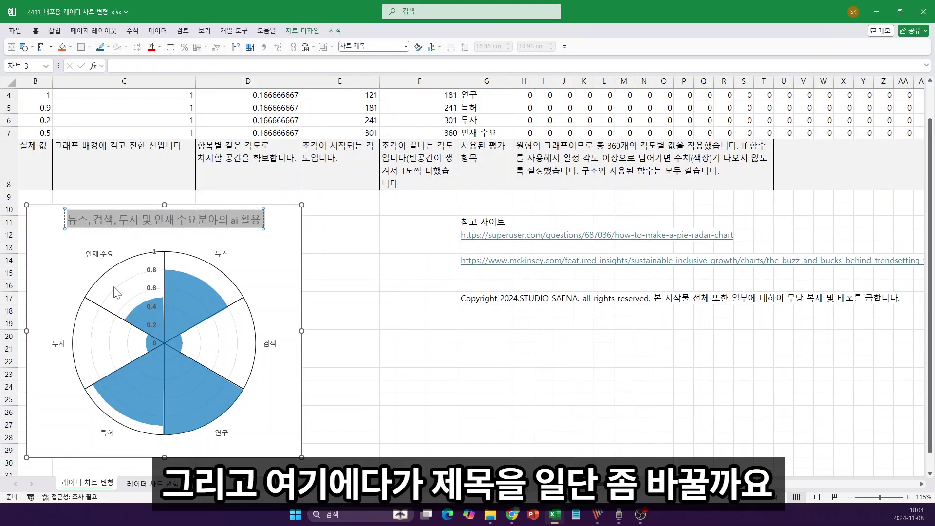
click(146, 484)
click(226, 250)
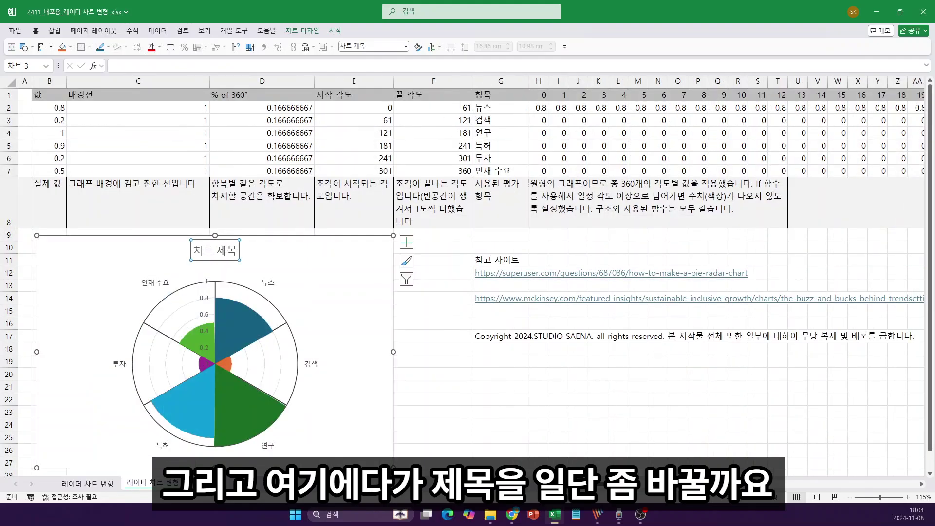
key(ctrl+a)
key(ctrl+v)
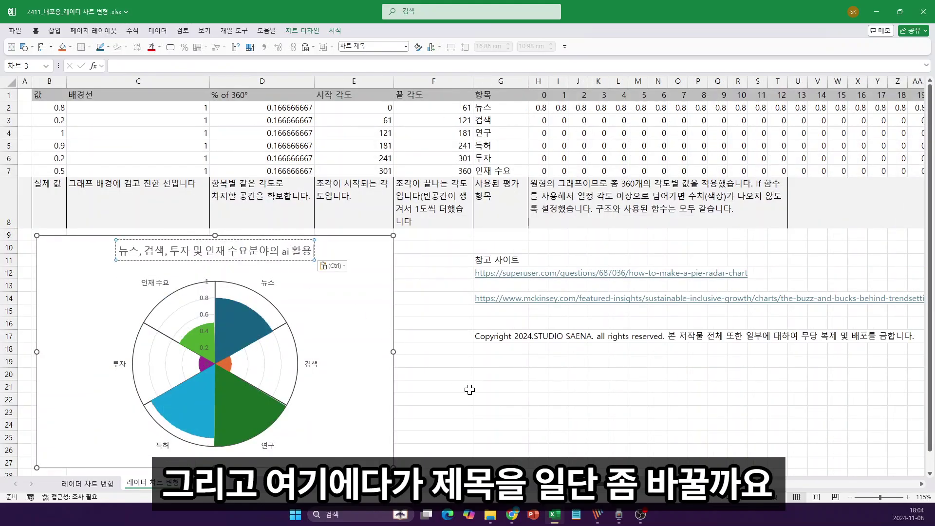
click(469, 387)
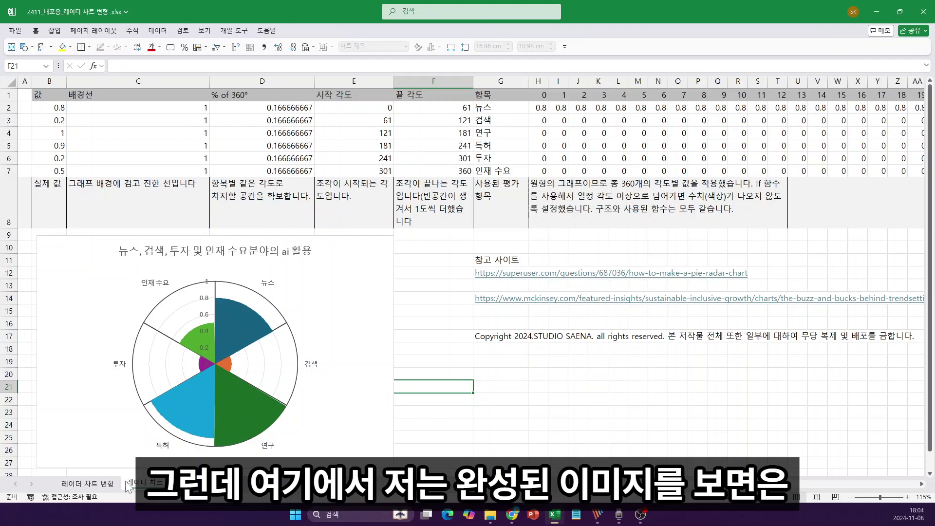
Look at the fill colours of the finished chart on the 레이더 차트 변형 sheet and return to the second sheet
click(100, 484)
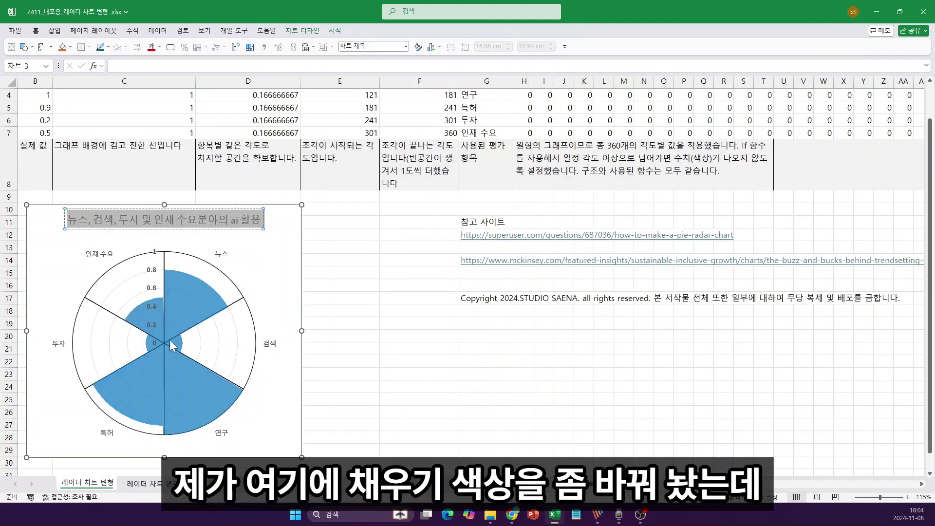
click(161, 484)
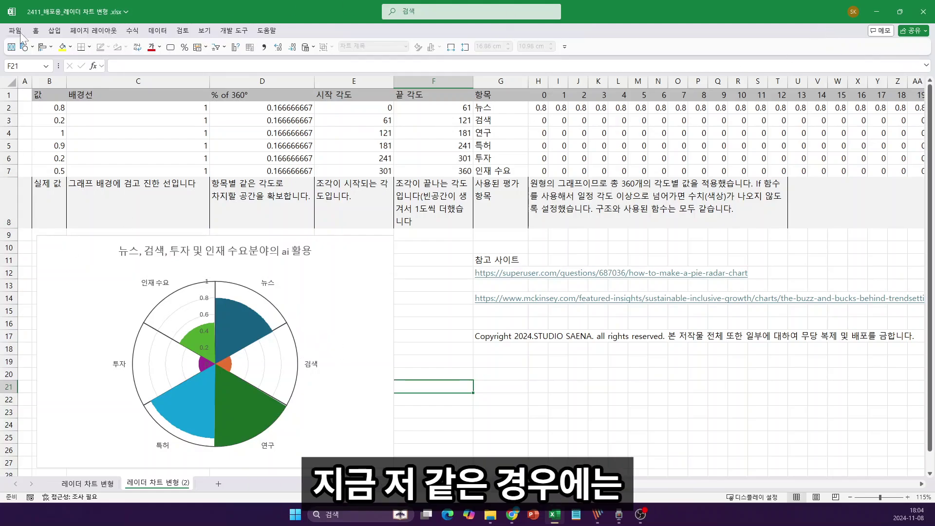
Expand the ribbon and move the chart up so its upper edge sits at row 2
key(ctrl+F1)
click(366, 300)
drag(367, 300, 365, 167)
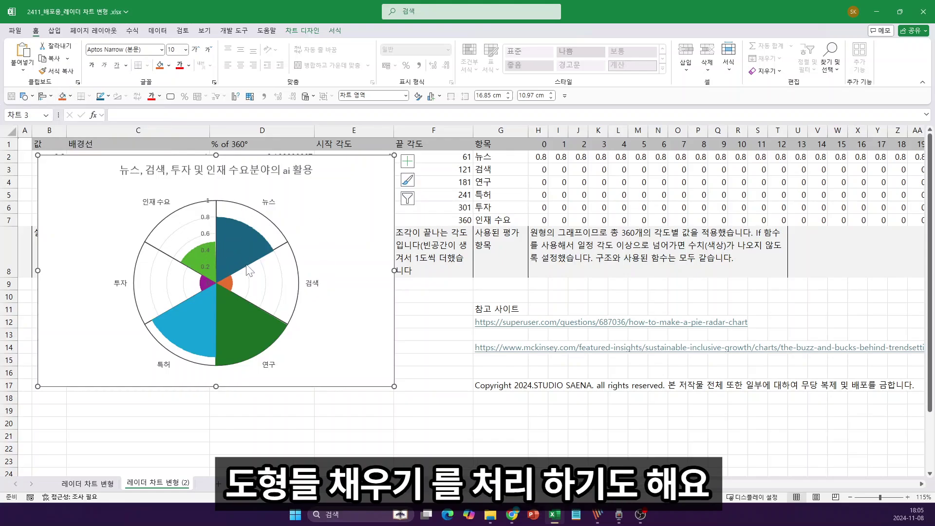
Give the markers of the 뉴스 slice (계열1) a 단색 채우기 in a medium blue theme colour
click(241, 239)
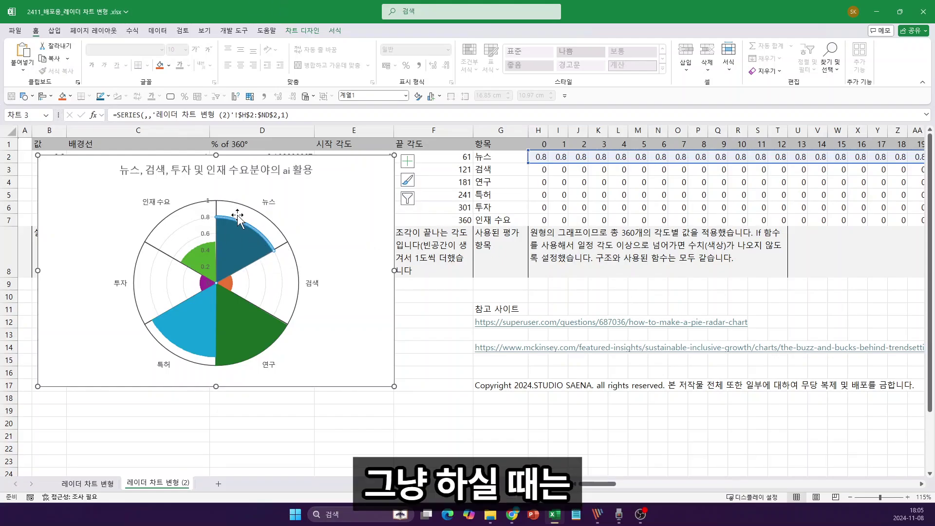
click(334, 31)
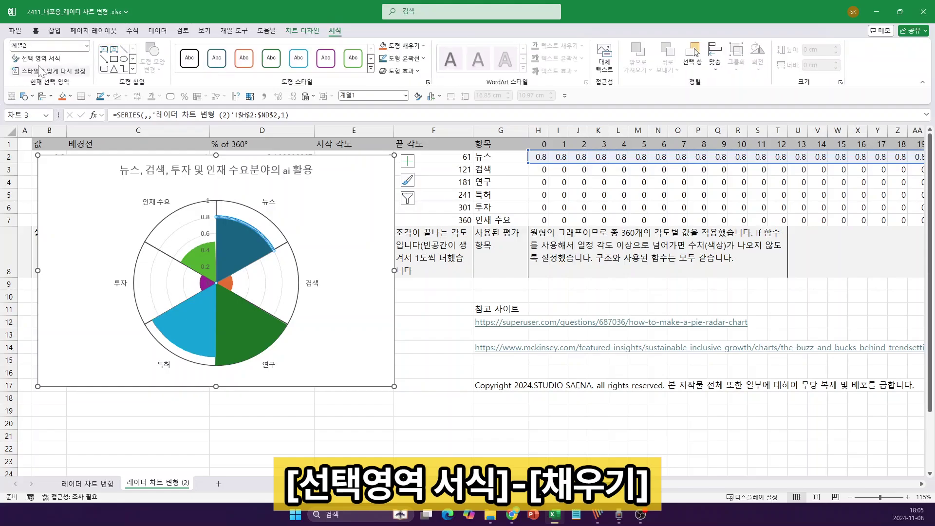
click(39, 59)
click(570, 180)
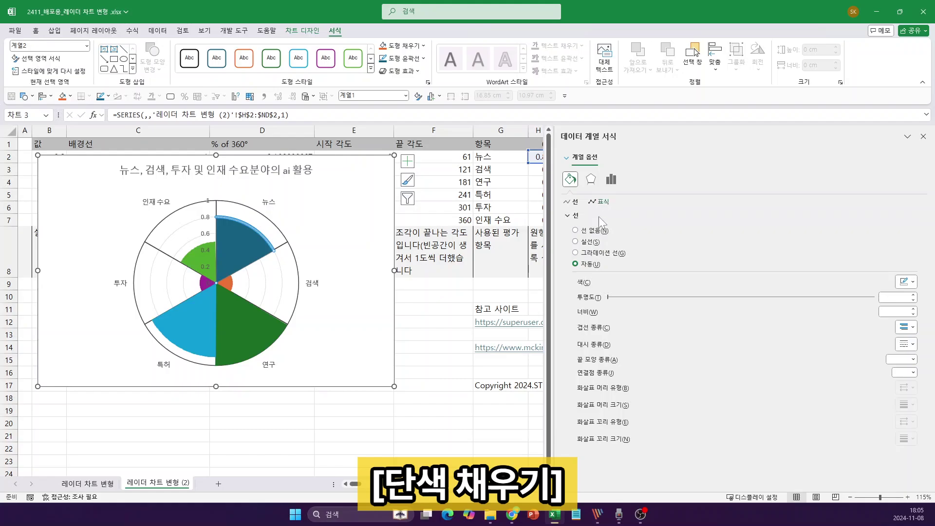
click(599, 202)
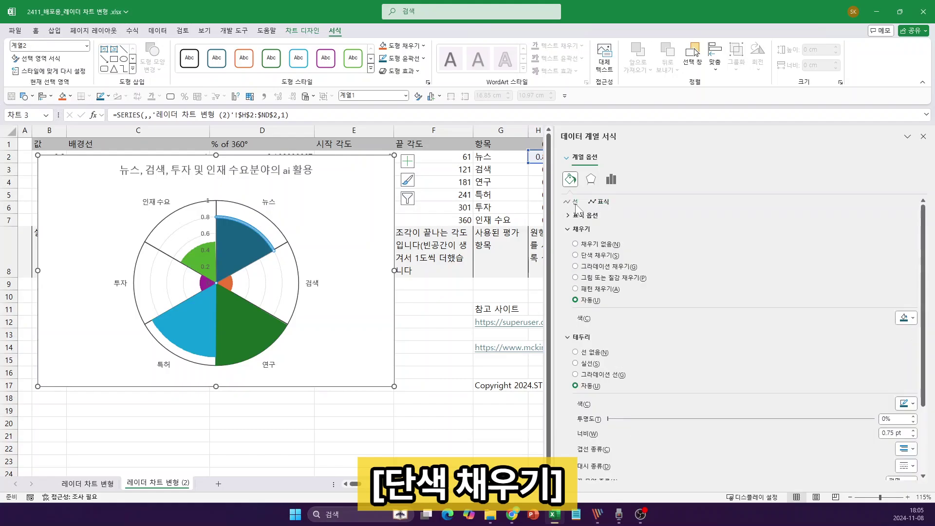
click(583, 256)
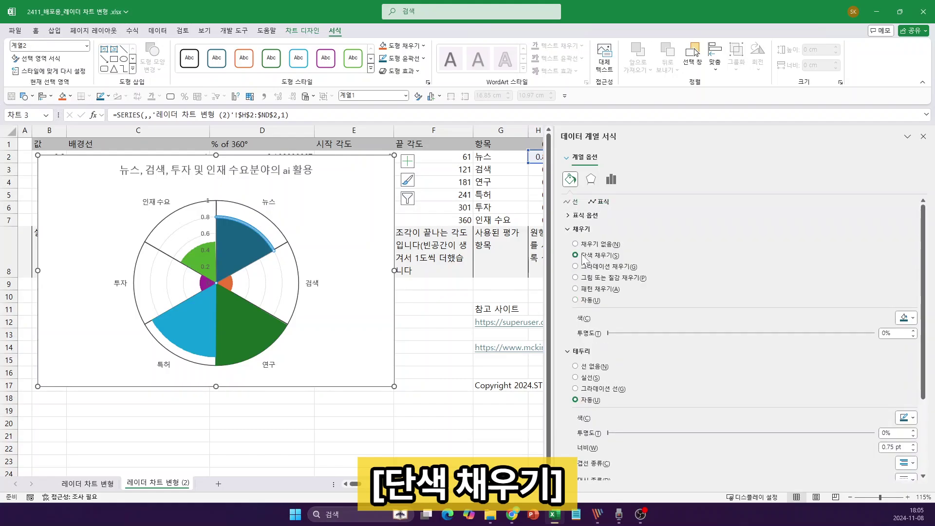
click(908, 319)
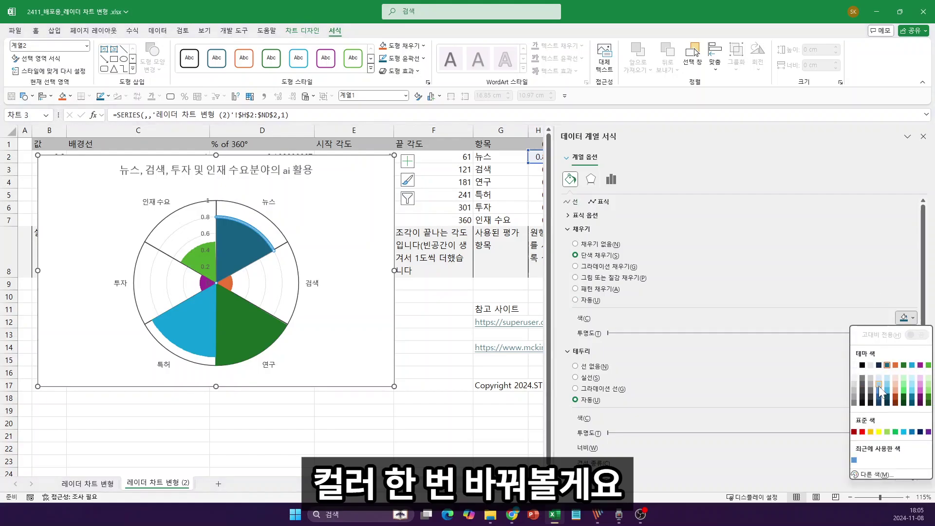
click(879, 391)
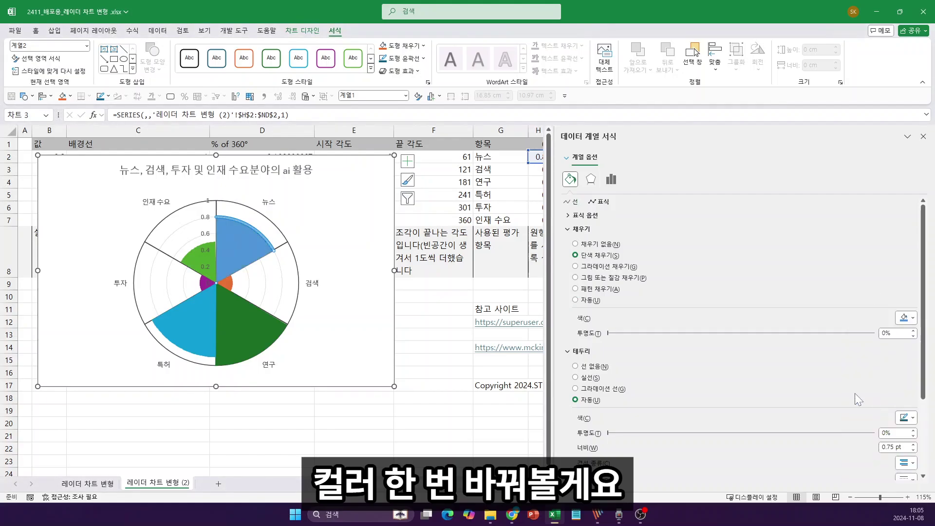
Set the 뉴스 slice's fill transparency to 50% and close the formatting options
double_click(891, 333)
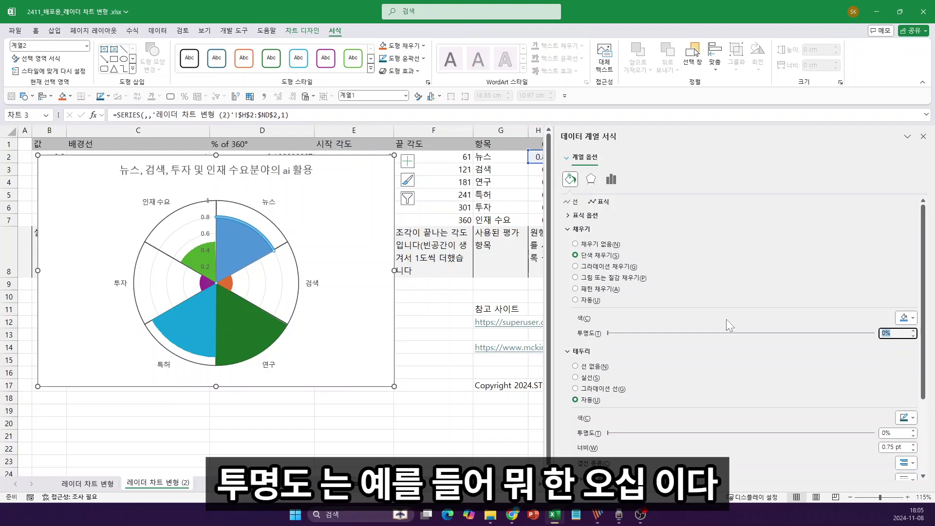
text(50)
key(Return)
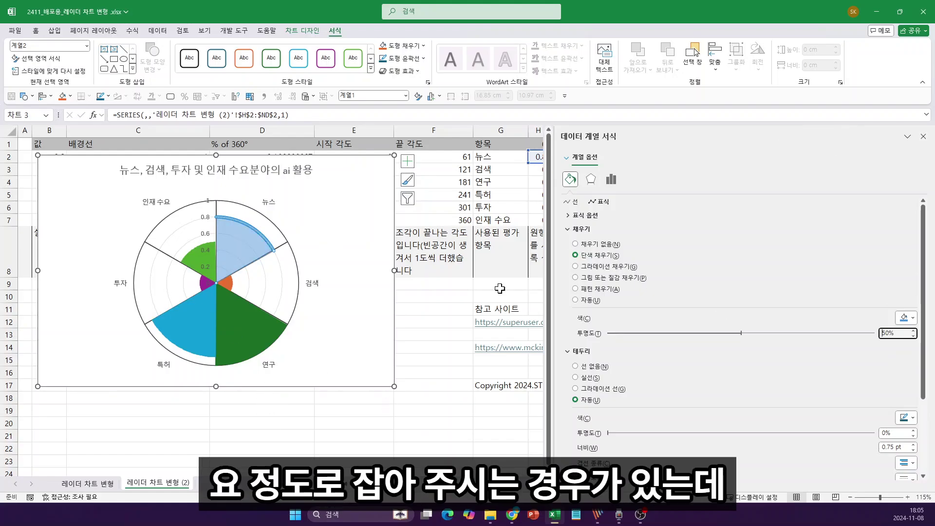
click(923, 136)
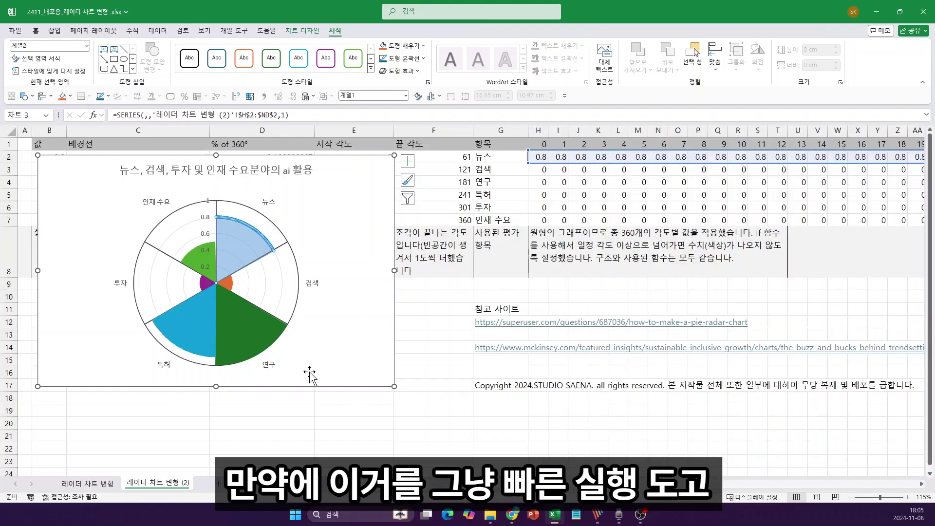
Fill the 검색 slice (계열2) with the same medium blue theme colour
click(227, 288)
key(alt)
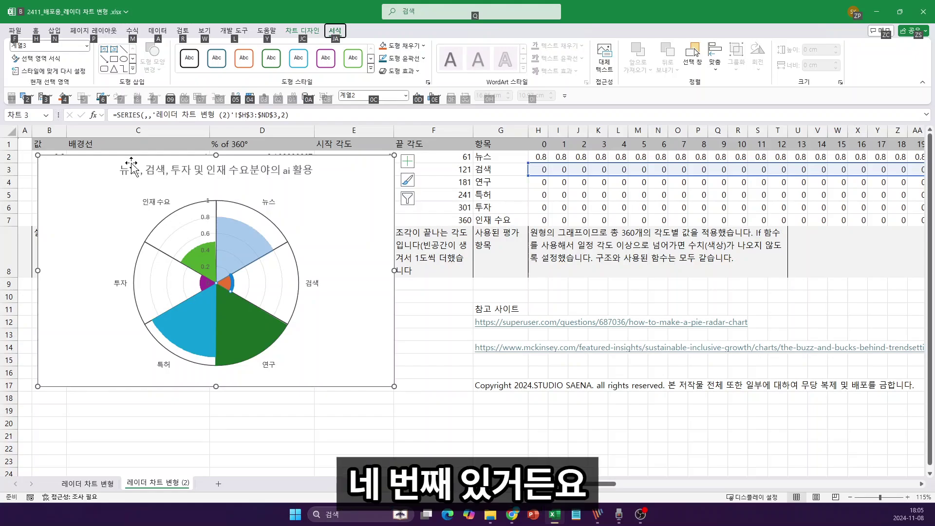
key(4)
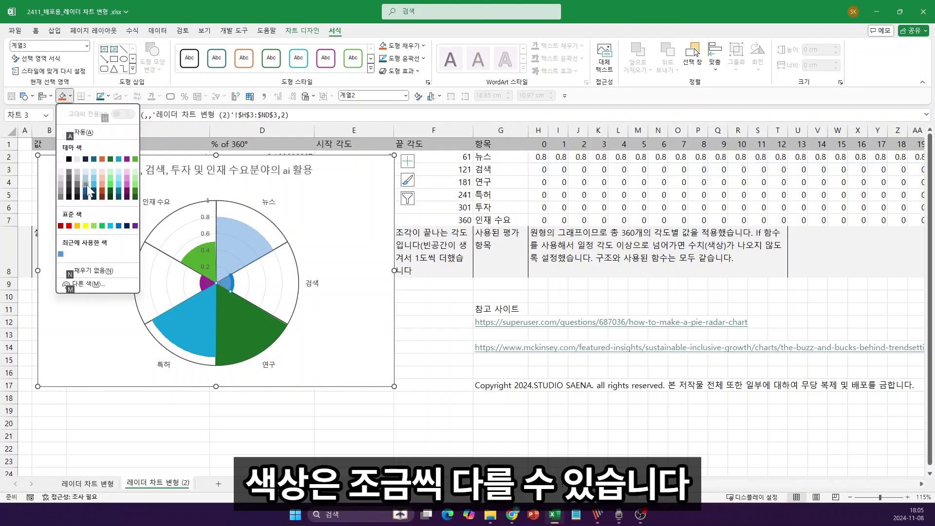
key(Escape)
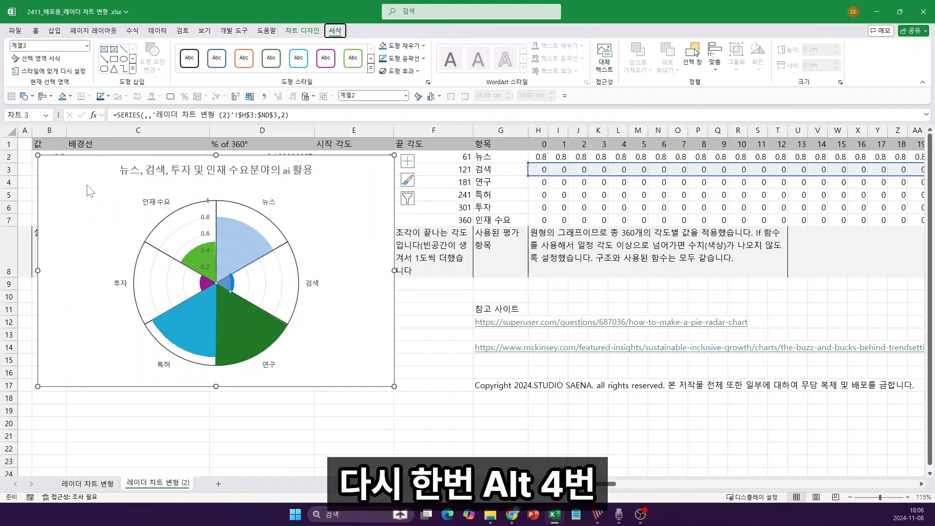
Set the transparency of the 검색 slice's blue fill to 30% through the custom colour options
key(alt+4)
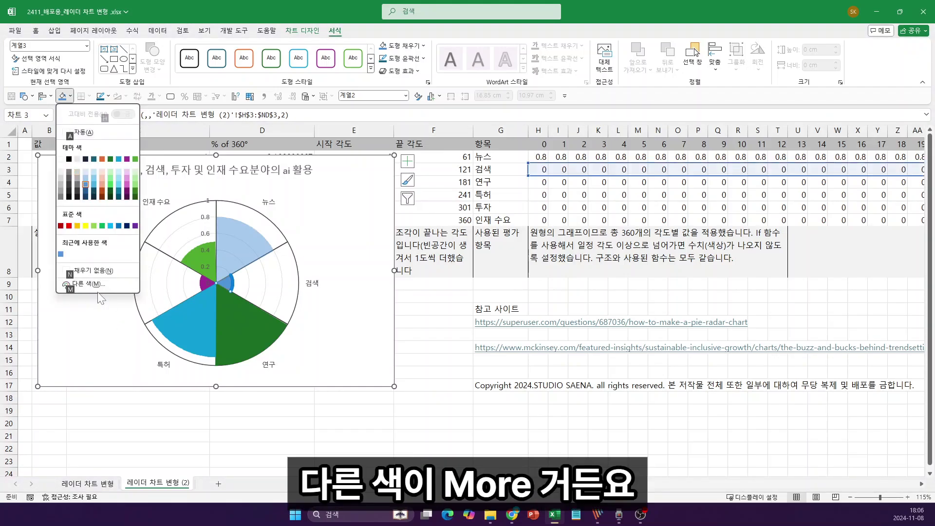
key(m)
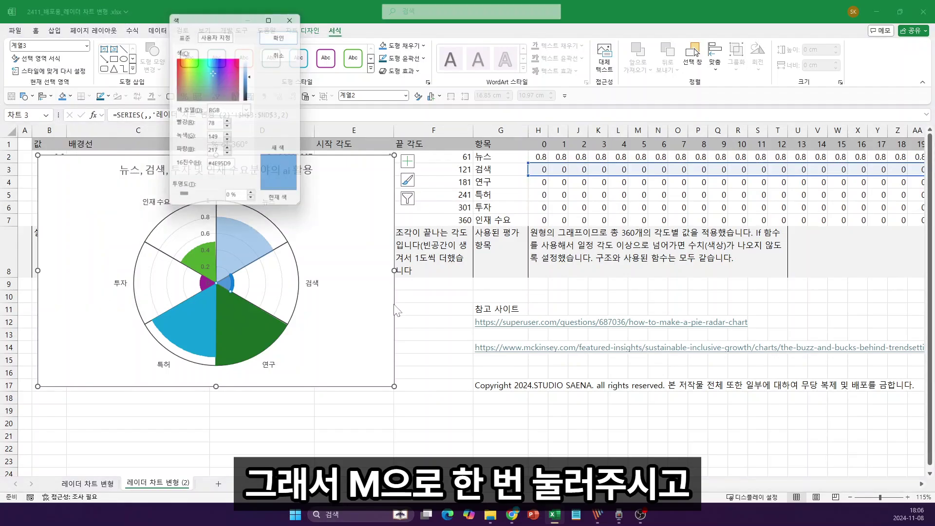
double_click(231, 198)
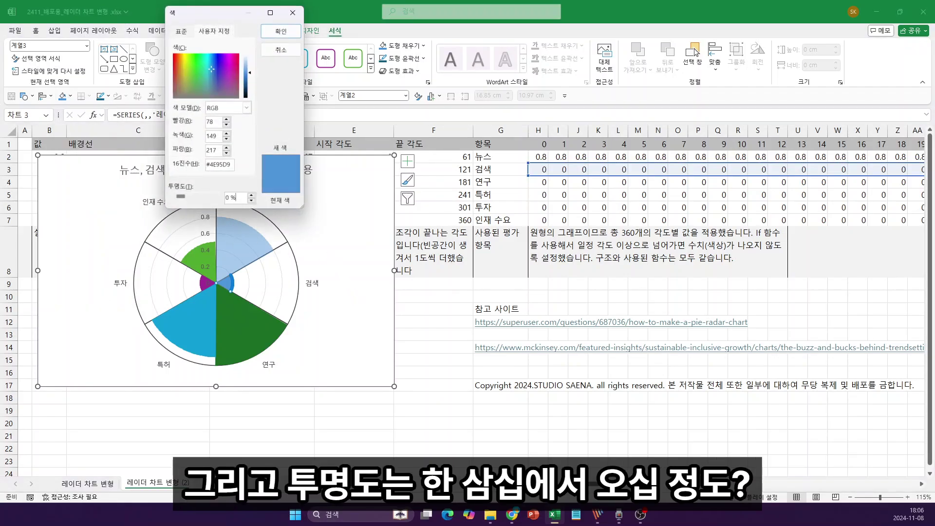
text(30)
key(Return)
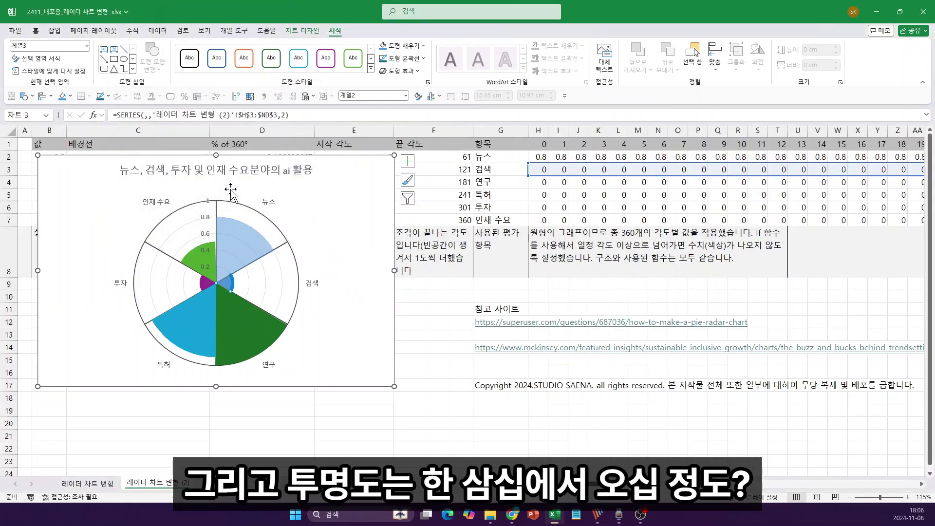
click(258, 323)
key(alt)
key(4)
key(m)
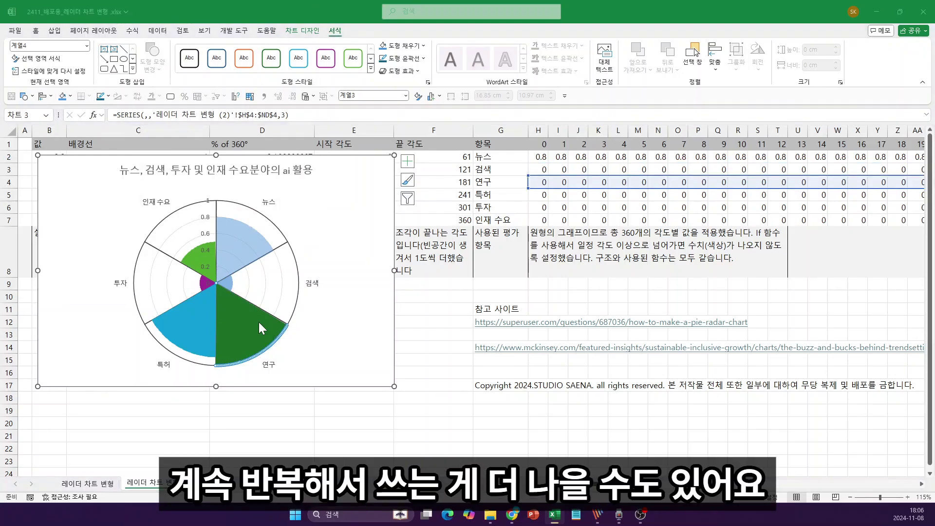
click(280, 50)
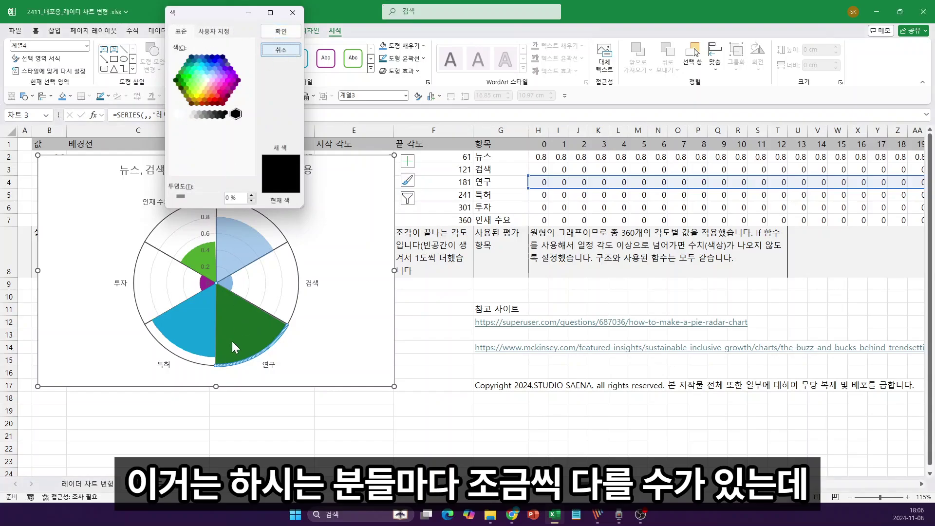
key(alt)
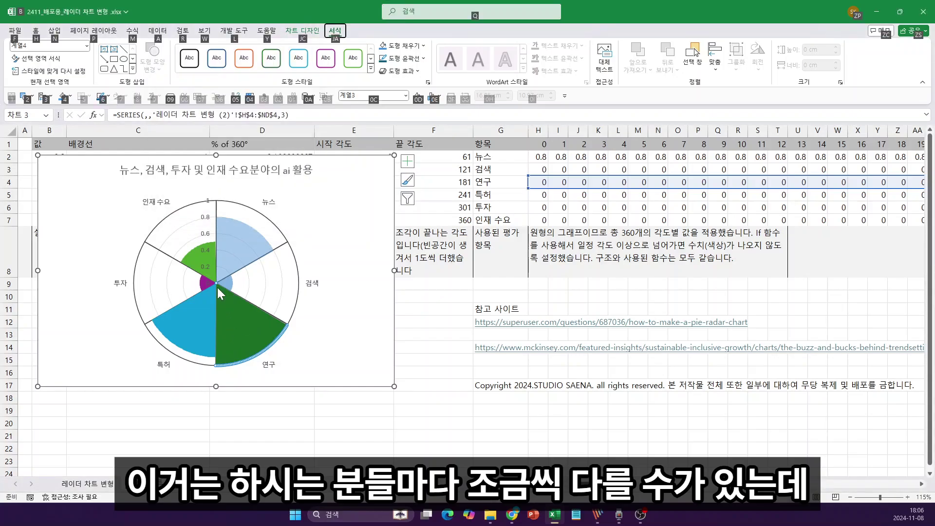
key(4)
key(Return)
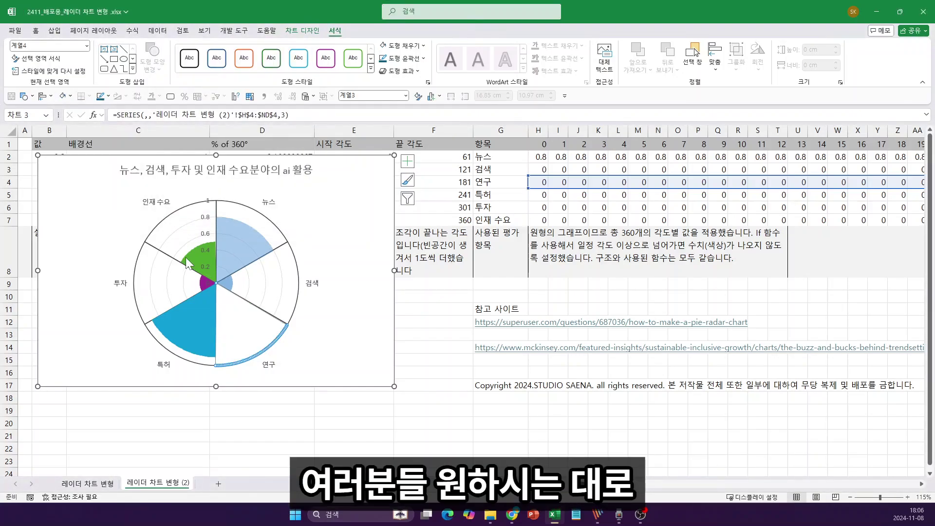
Fill the 연구 slice (계열3) with the recently used medium blue and set the fill's transparency to 30%
key(alt)
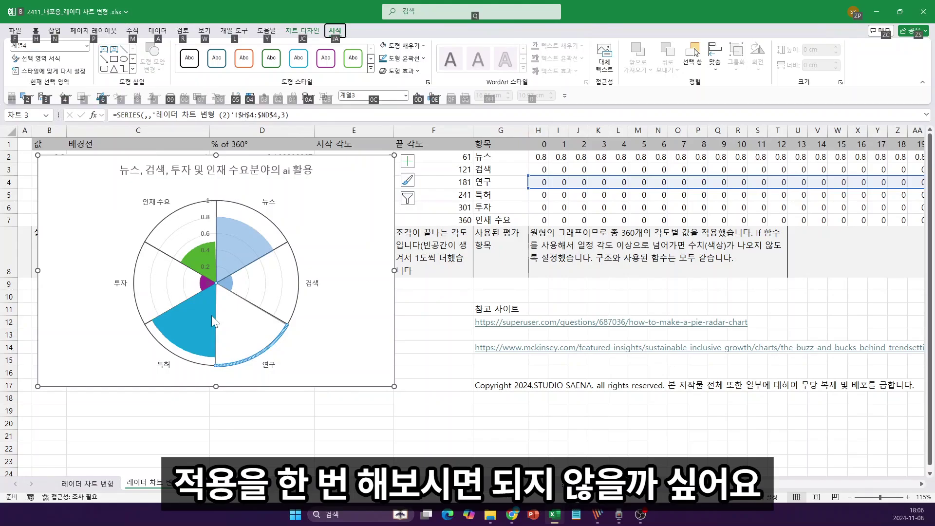
key(4)
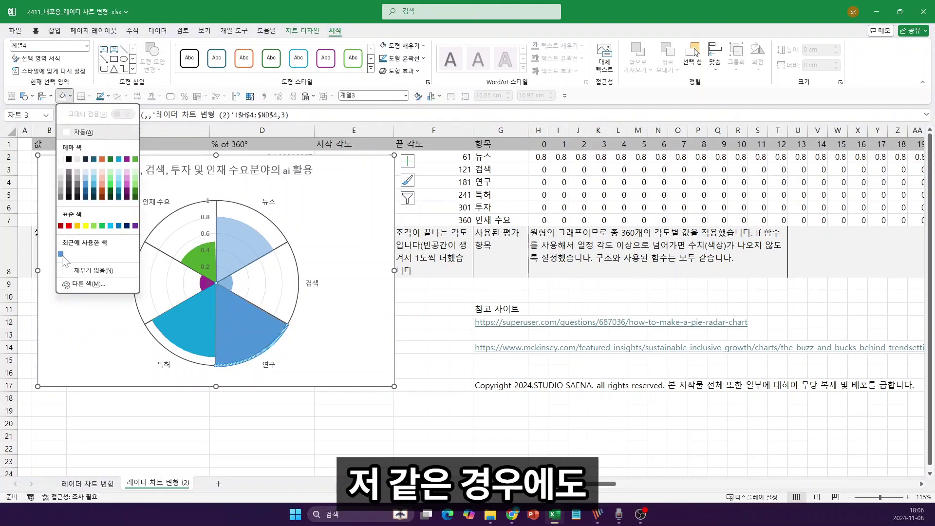
click(86, 283)
click(234, 197)
text(30)
key(Return)
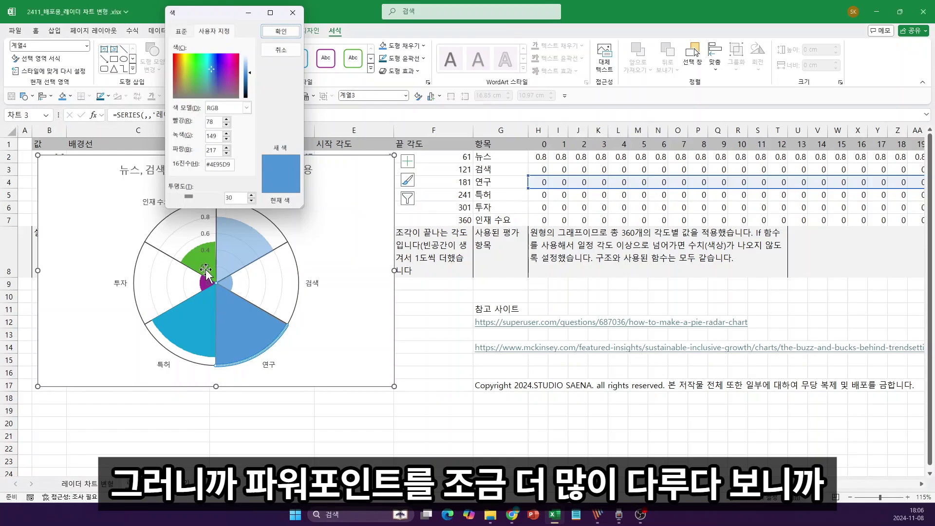
Fill the 특허 slice (계열4) with the recently used medium blue and set its transparency to 30%
click(200, 317)
key(alt)
key(4)
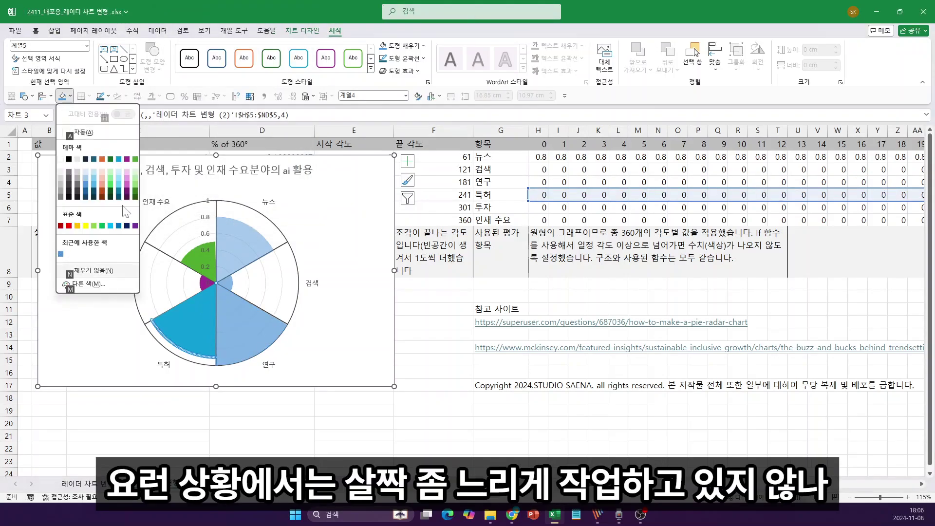
click(61, 253)
key(alt)
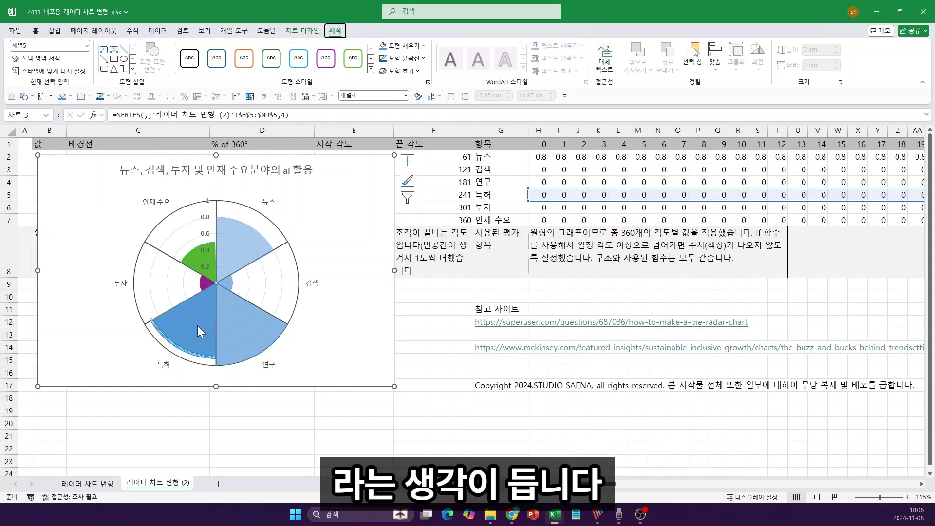
key(4)
key(m)
key(alt+t)
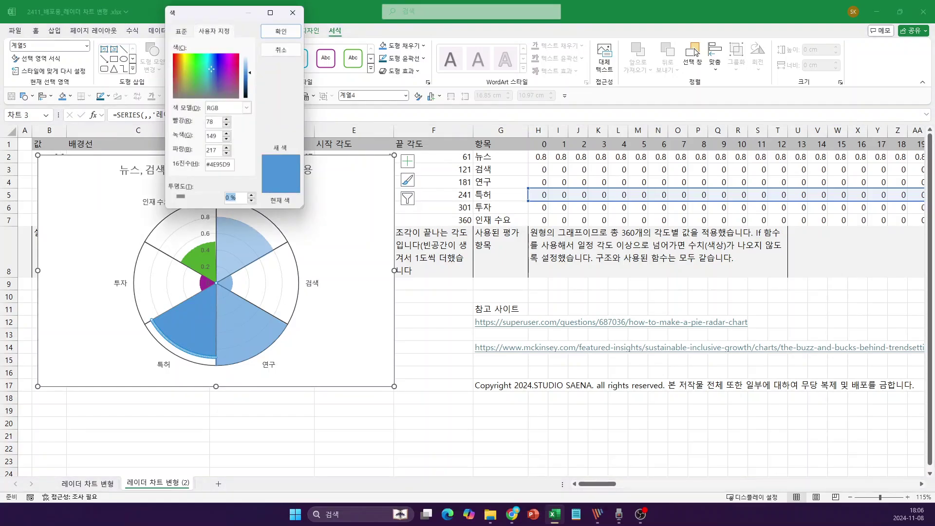
text(30)
key(Return)
Give the 투자 slice (계열5) the same medium blue theme colour as its fill, with a transparency of 40%
click(204, 283)
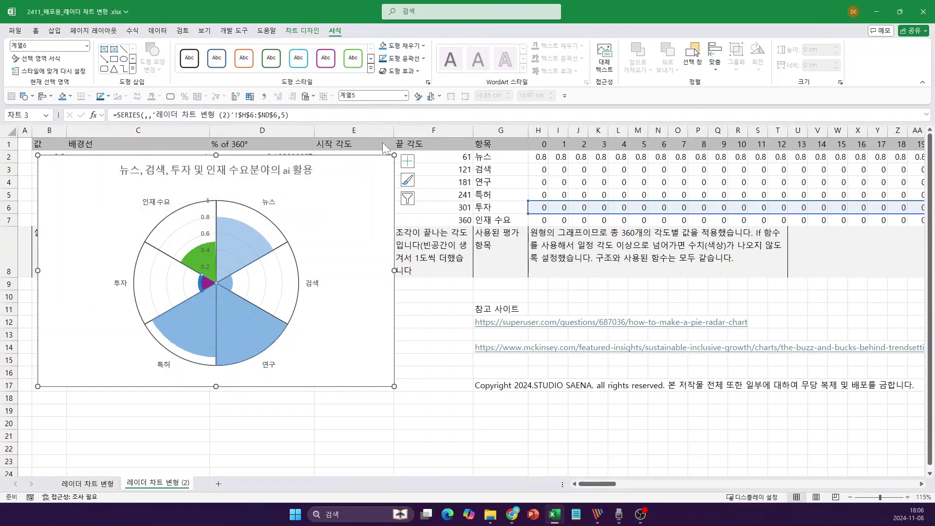
key(alt)
key(4)
key(m)
key(alt+t)
text(40)
key(Return)
key(alt)
key(4)
click(87, 183)
Fill the 인재 수요 slice (계열6) with the medium blue theme colour and make the fill semi-transparent through the custom colour options
click(192, 263)
click(71, 96)
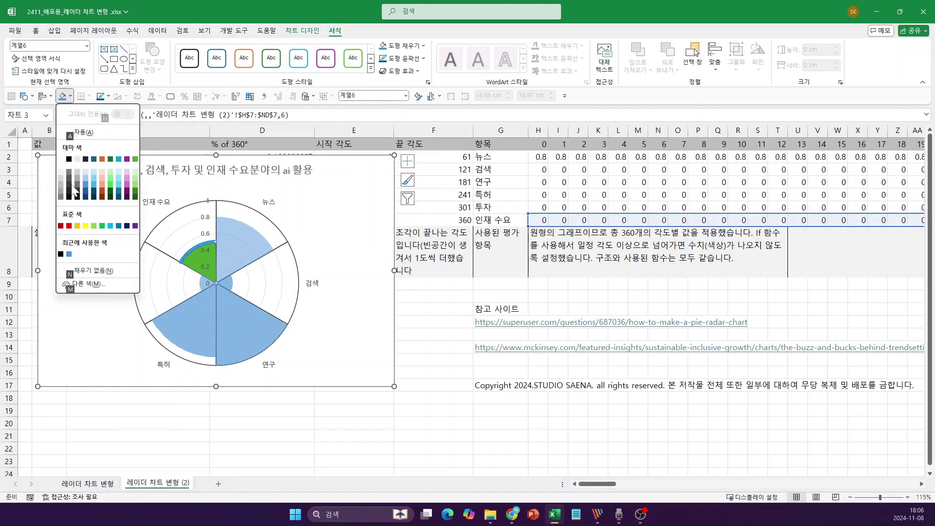
click(86, 185)
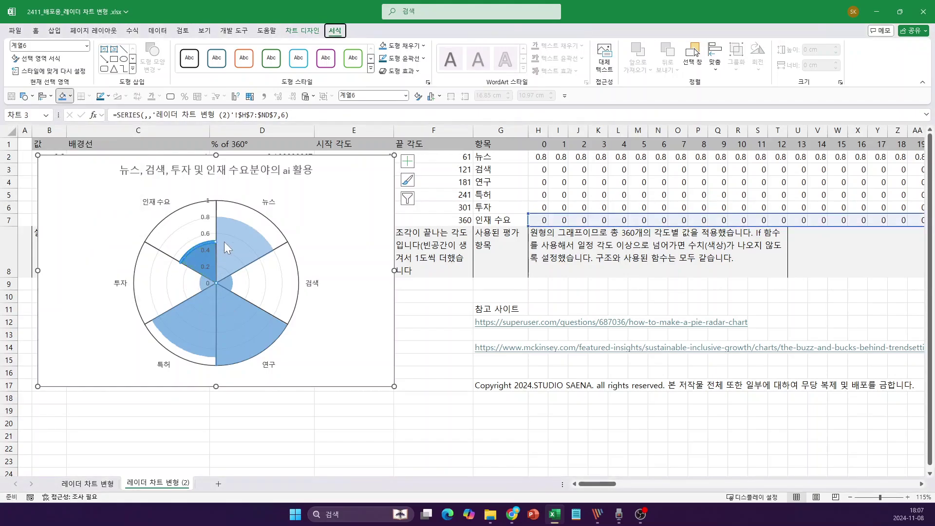
key(alt+4)
key(m)
key(Return)
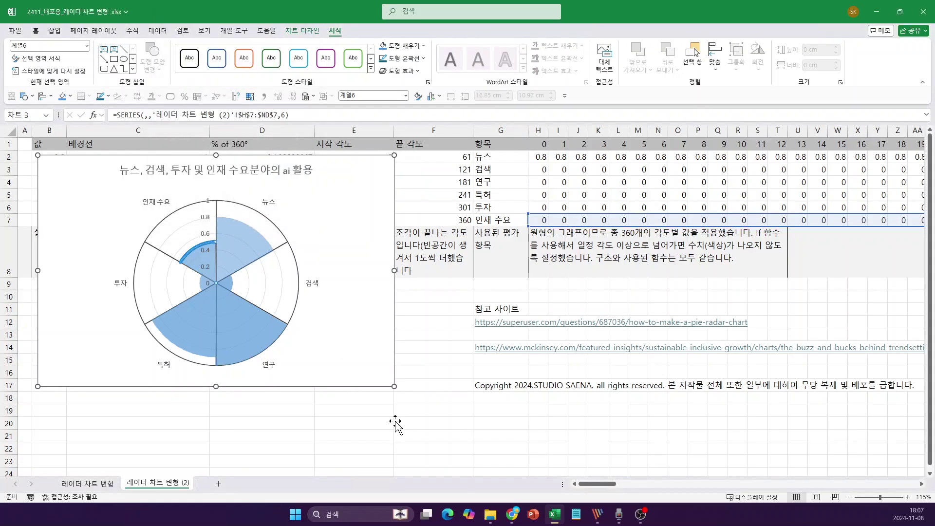
Enlarge the whole chart to about 21.99 cm wide and 14.36 cm high, and deselect it
click(395, 420)
click(394, 387)
drag(395, 387, 503, 457)
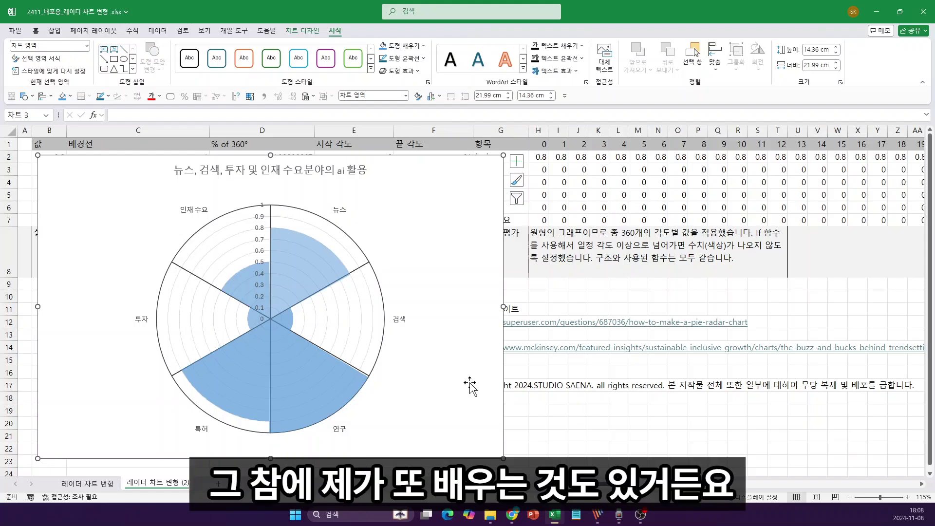
click(592, 422)
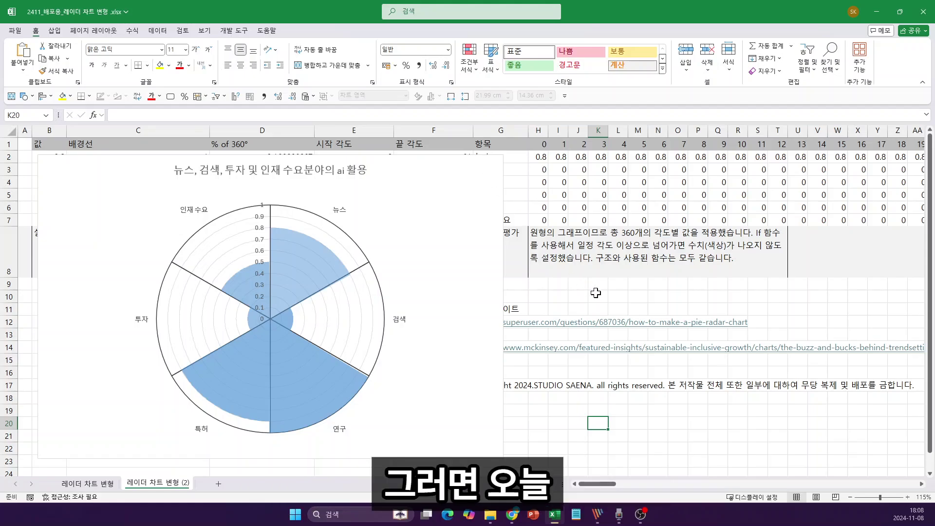
click(595, 294)
click(658, 297)
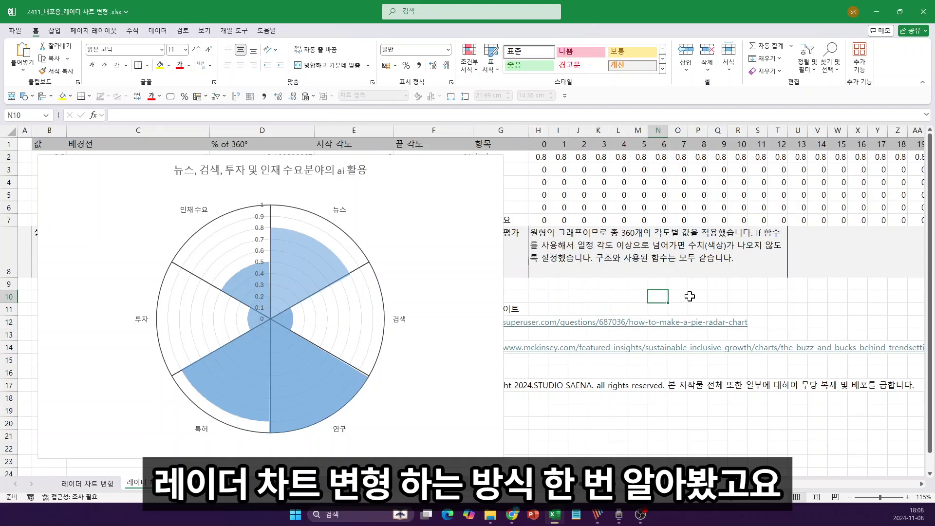
click(689, 296)
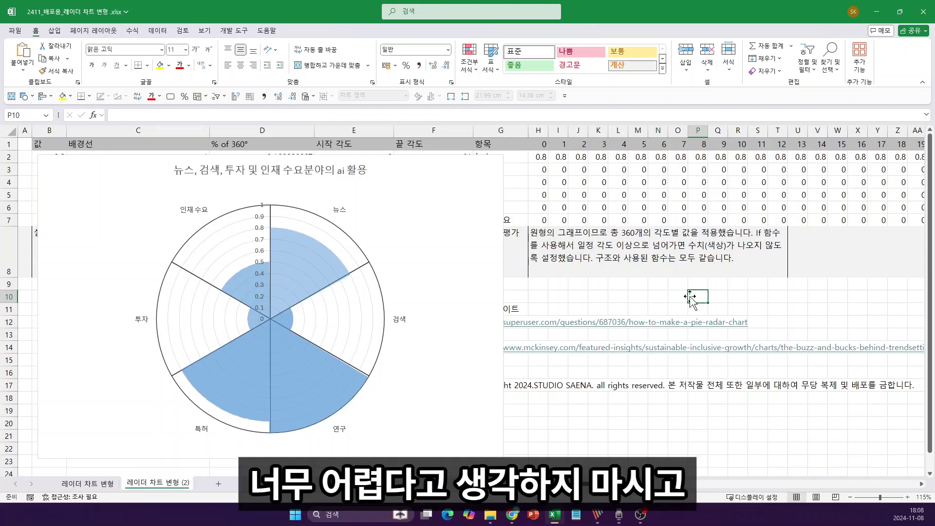